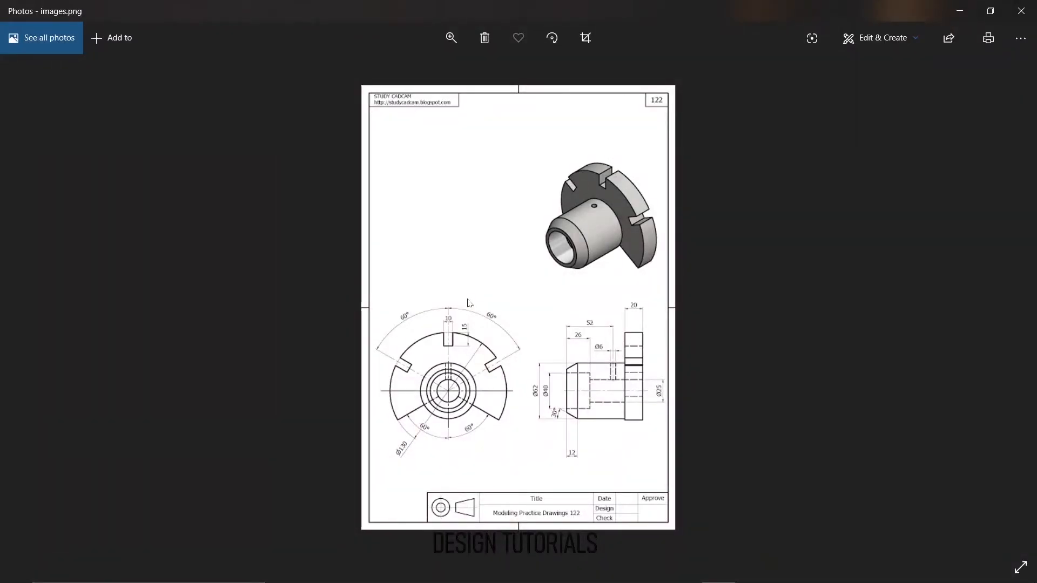
Enlarge the reference drawing of the slotted flange to examine its dimensions
left_click(452, 39)
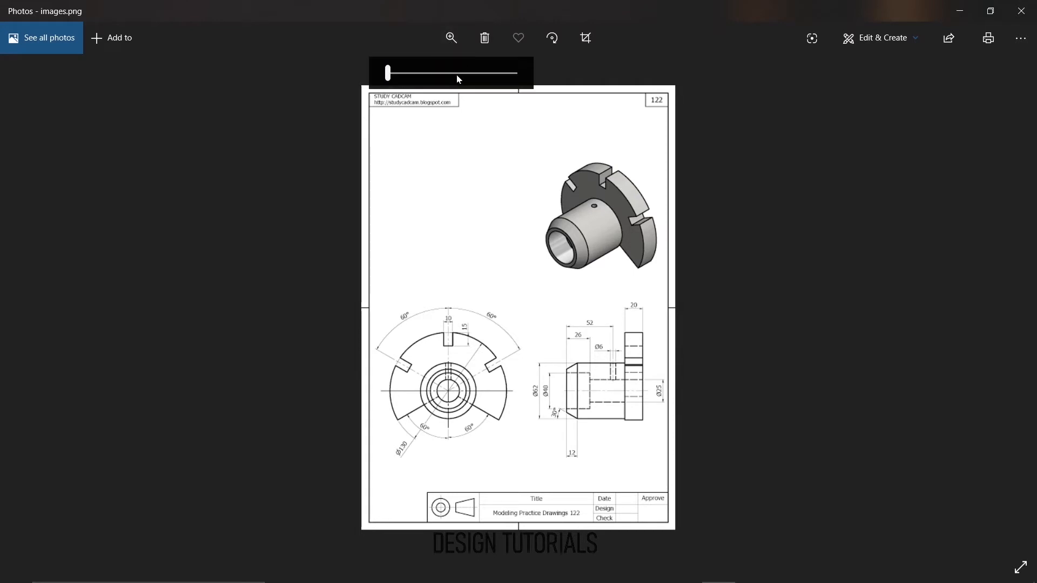
left_click_drag(391, 80, 401, 73)
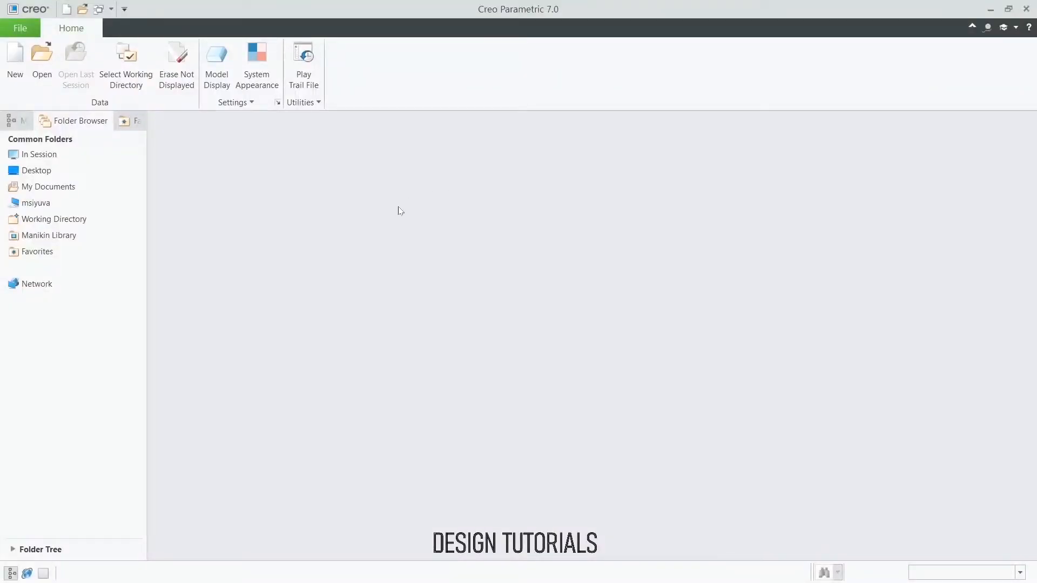
In Creo Parametric, set the working directory to the CREO folder on drive D
left_click(132, 76)
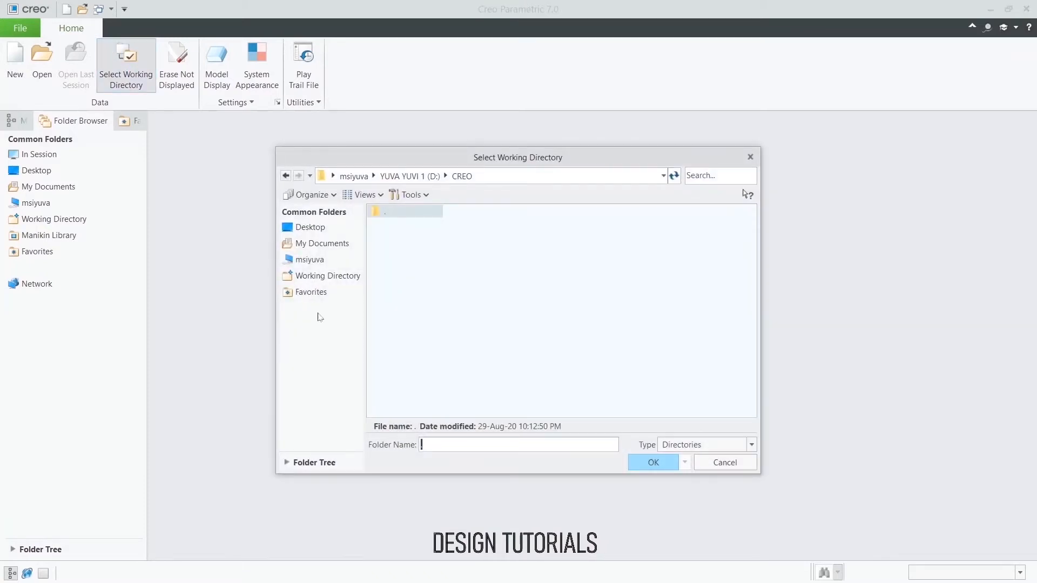
left_click(306, 263)
double_click(405, 238)
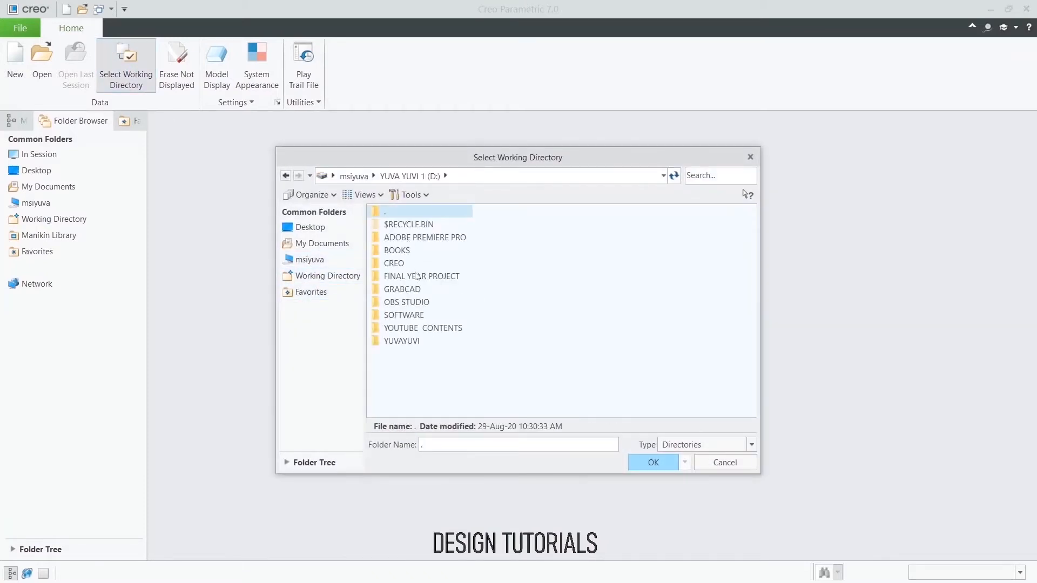
left_click(400, 264)
left_click(652, 462)
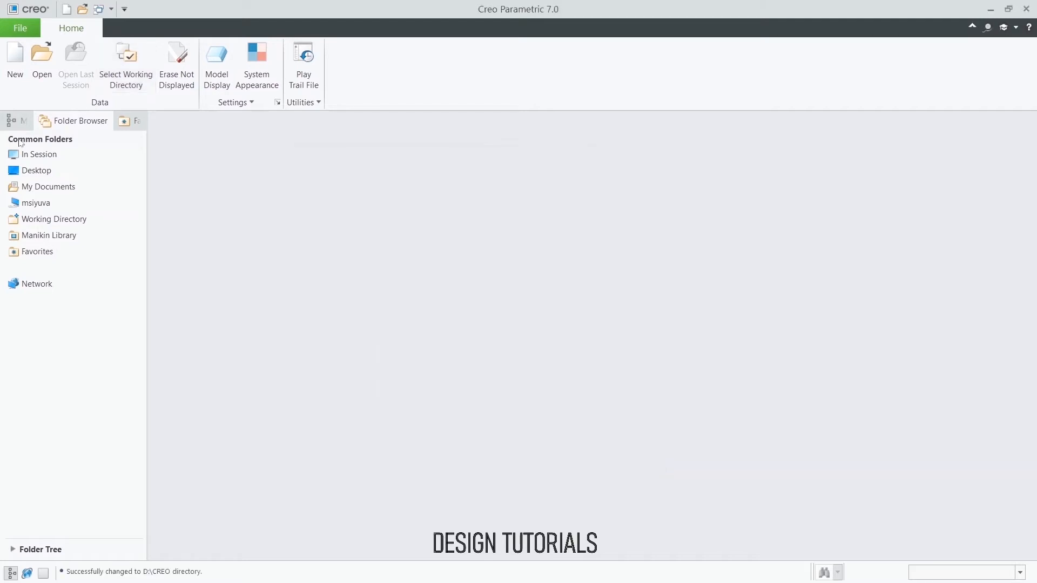
Try to create a new solid part named PD1 with the default template turned off
left_click(16, 65)
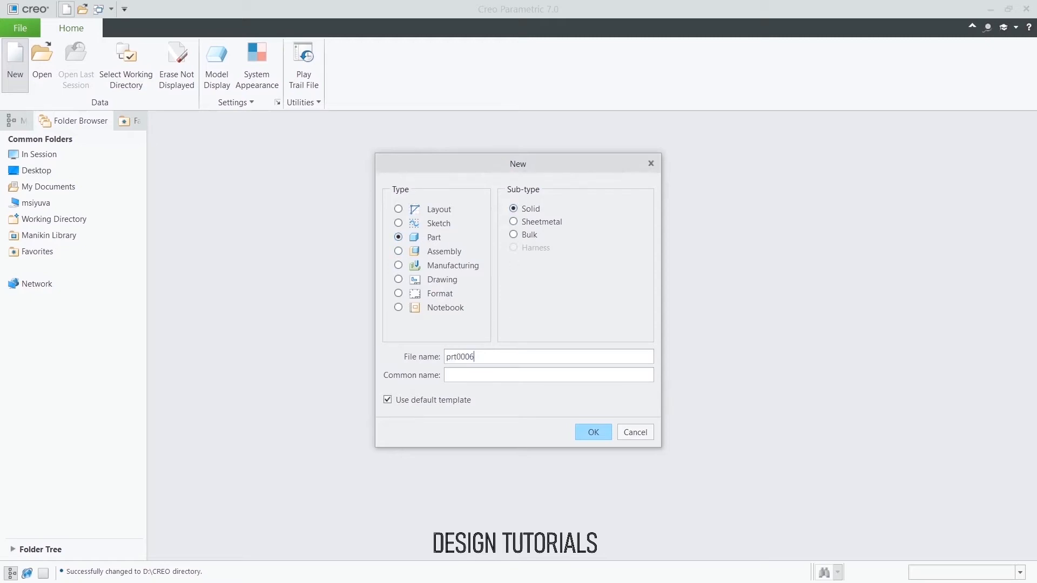
type("PD1")
left_click(387, 400)
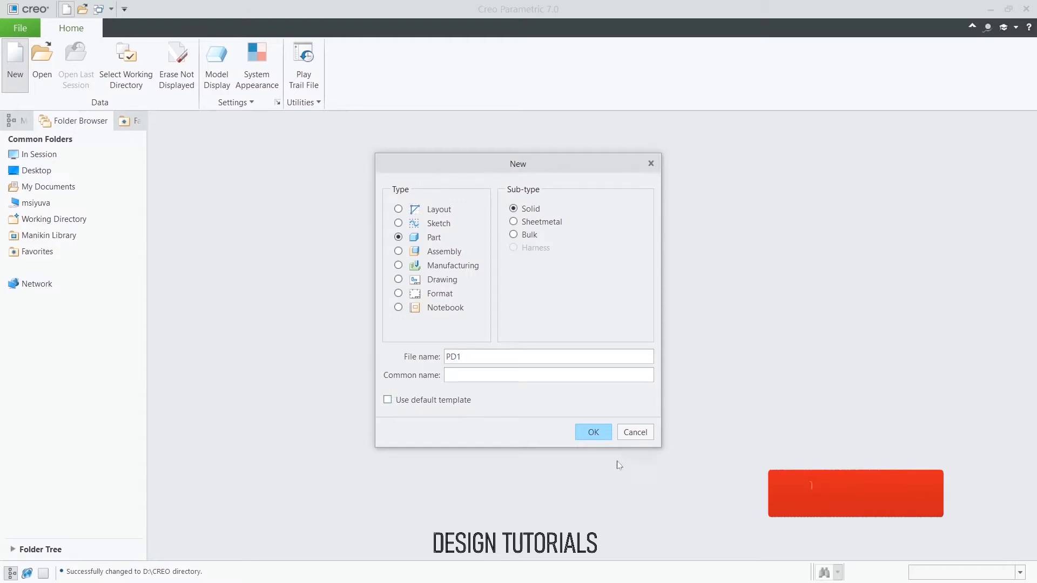
left_click(596, 434)
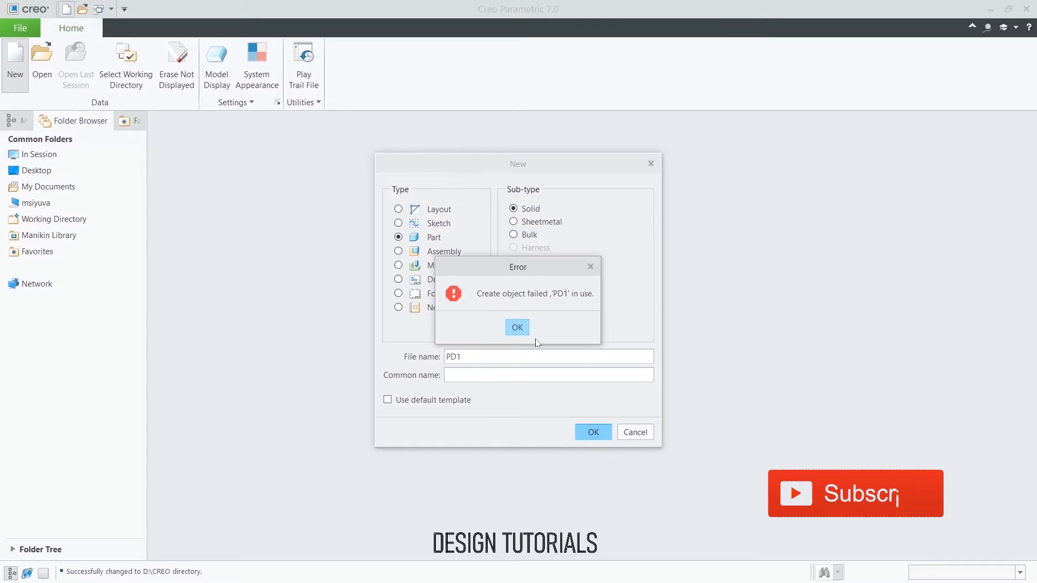
left_click(520, 329)
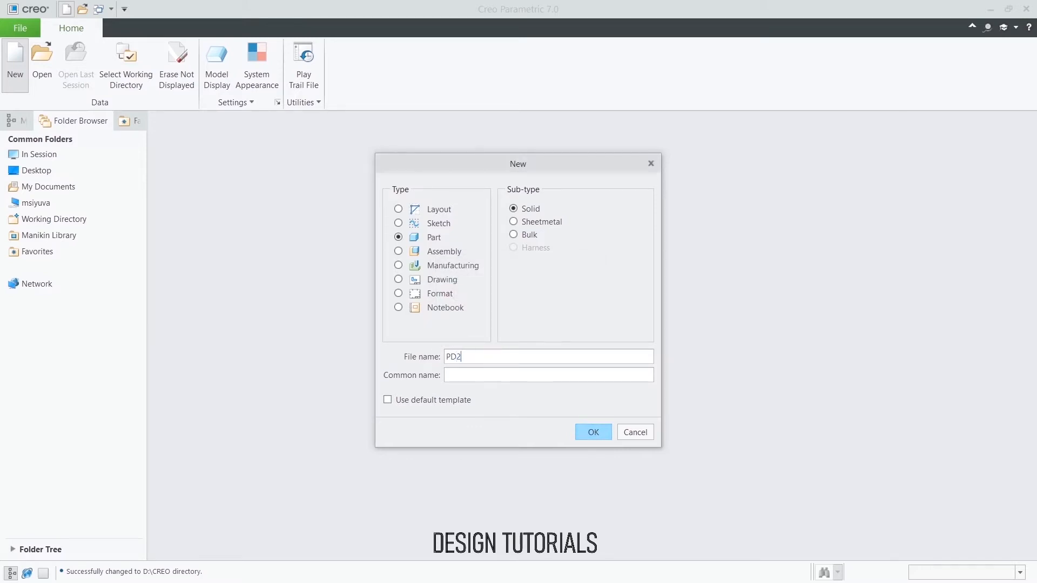
Create the solid part as PD2 using the mmns_part_solid_abs template
left_click(591, 432)
left_click_drag(638, 237, 636, 253)
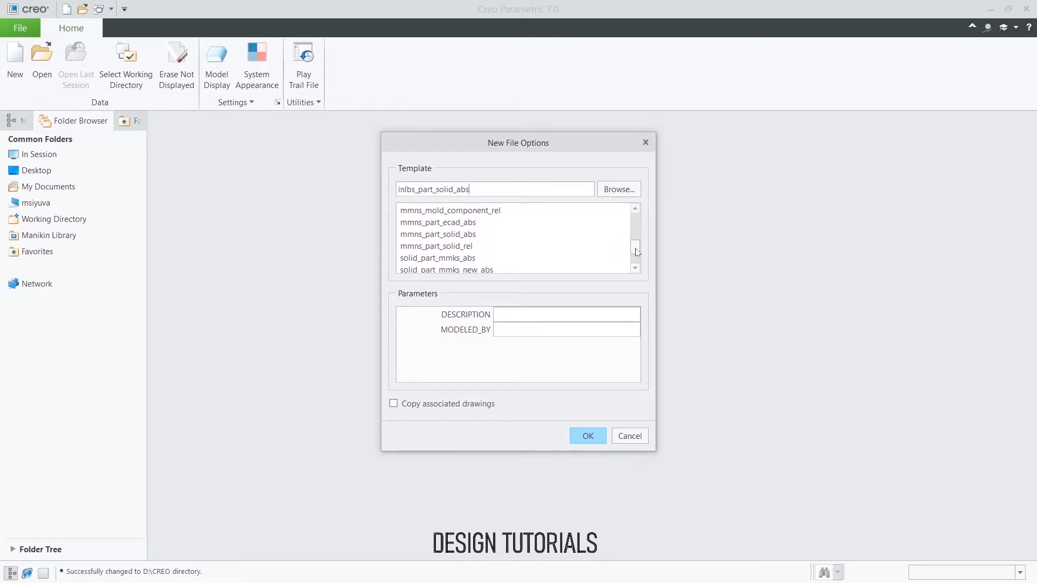
left_click(434, 248)
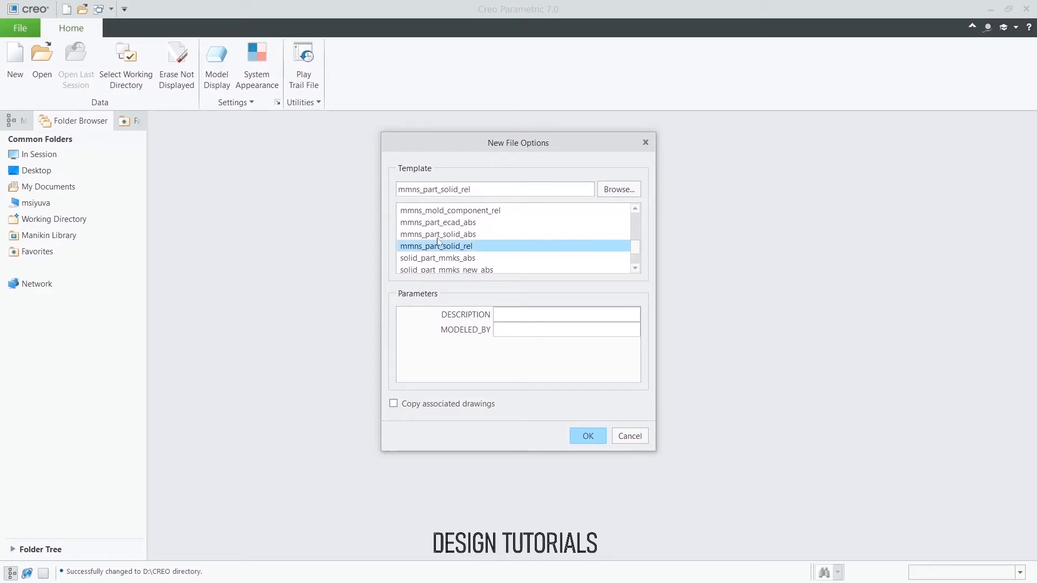
left_click(418, 235)
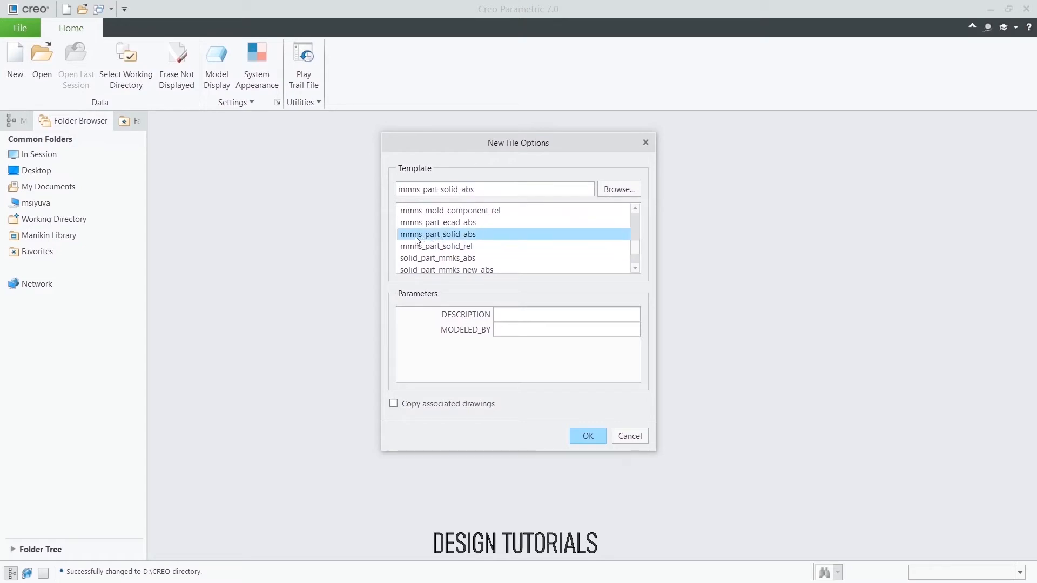
left_click(585, 435)
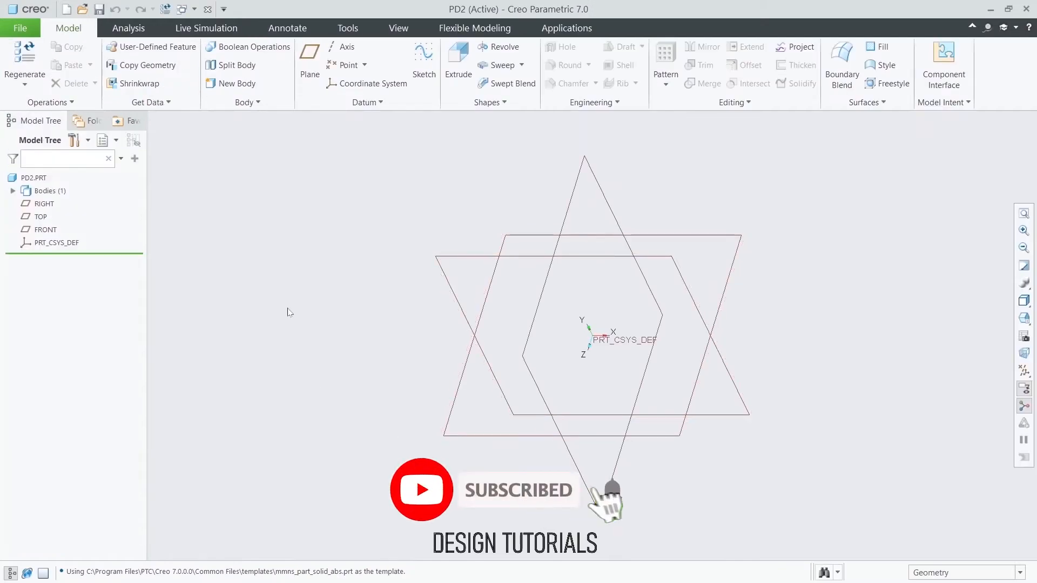
Sketch a circle about 492 mm in diameter on the FRONT plane, centred on the origin
left_click(44, 230)
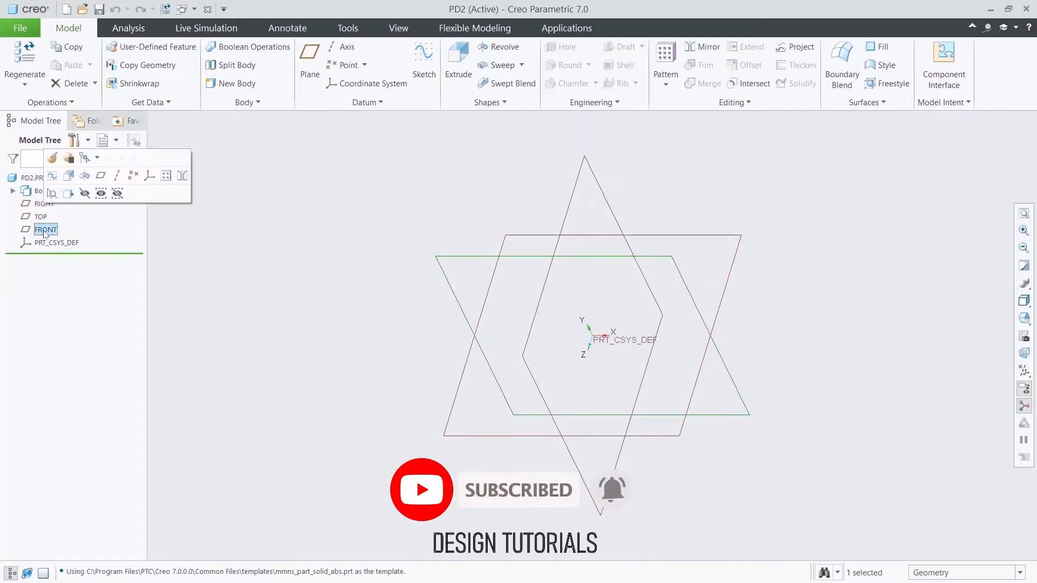
left_click(52, 176)
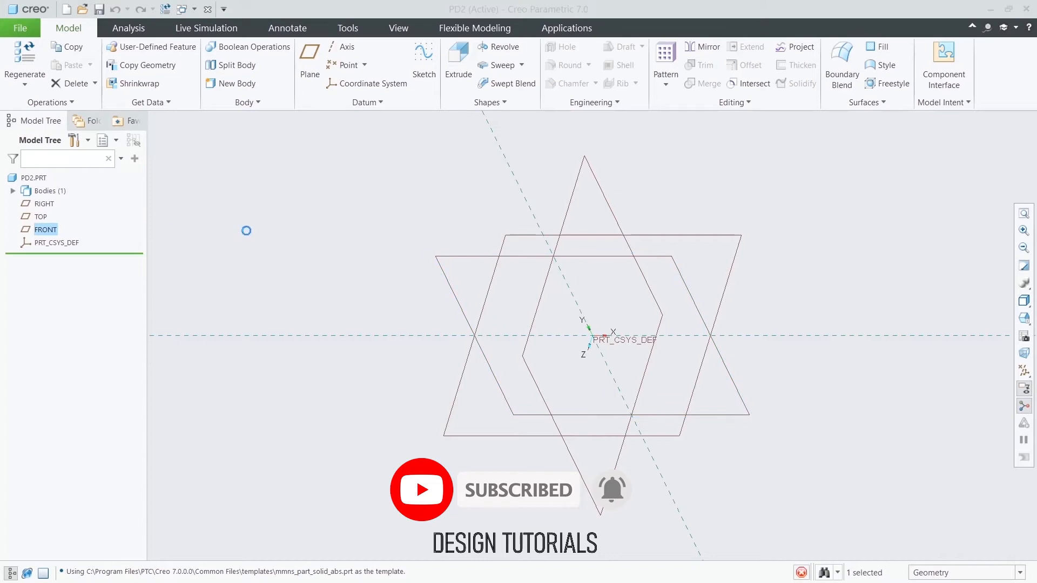
left_click(1023, 344)
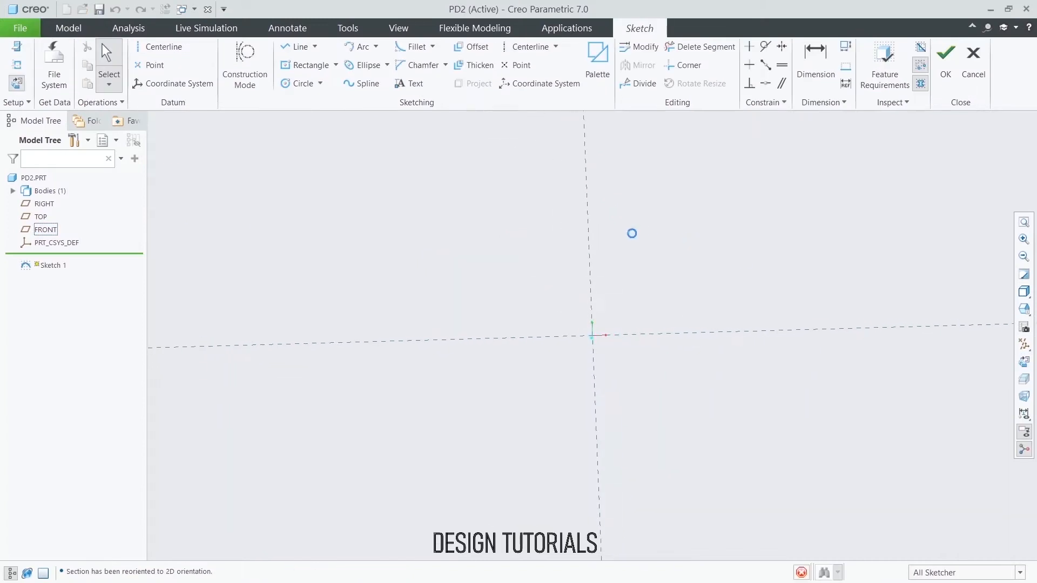
left_click(300, 83)
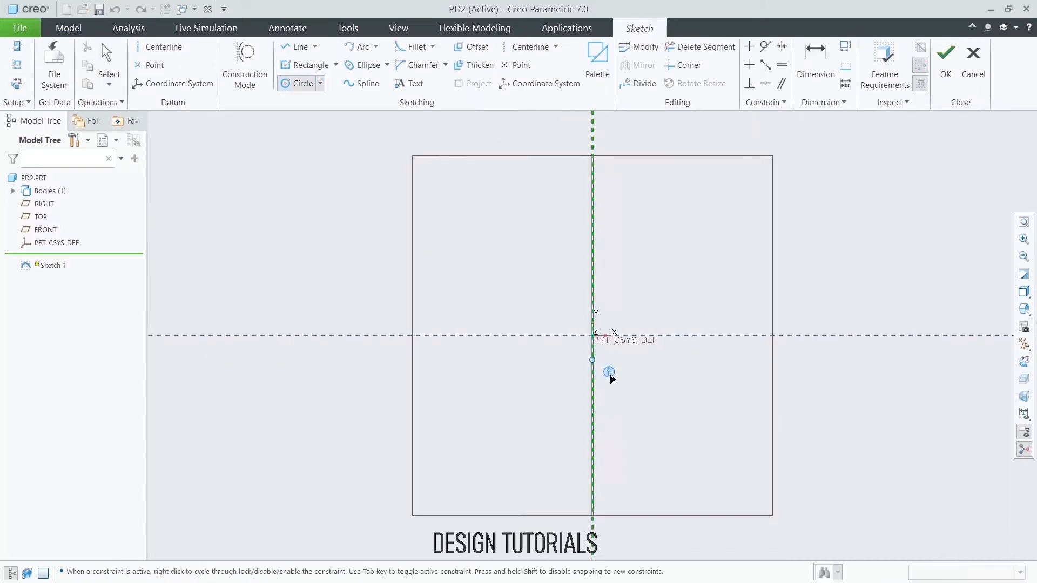
left_click(593, 335)
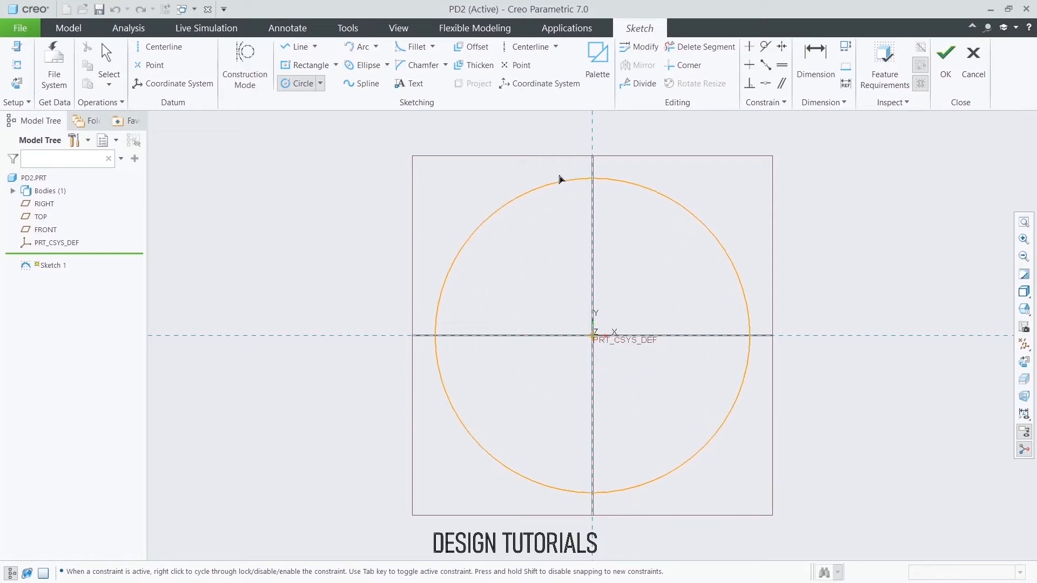
left_click(548, 171)
middle_click(562, 229)
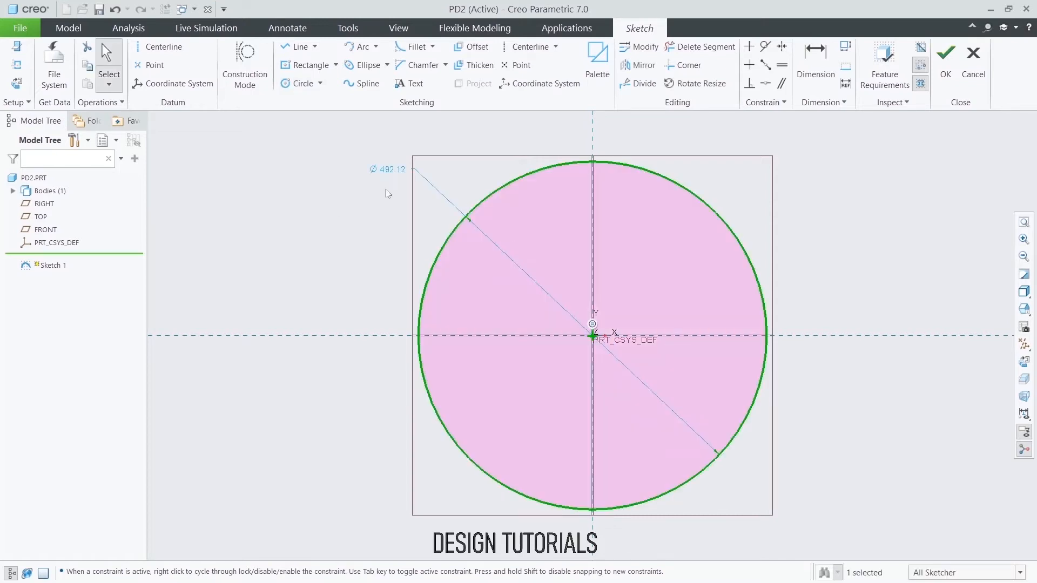
Set the circle's diameter to 130 mm and finish the sketch
double_click(385, 170)
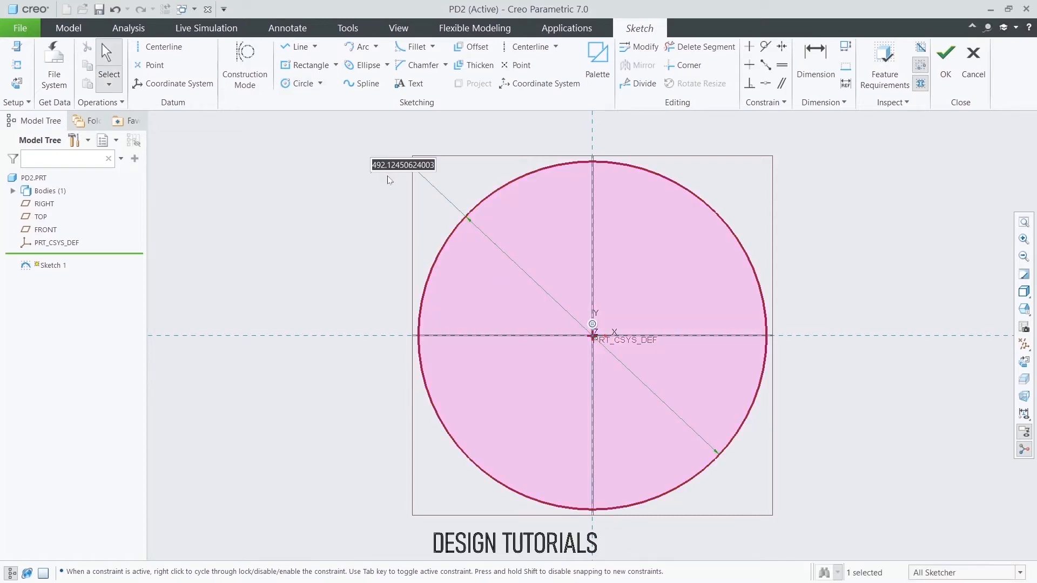
type("130")
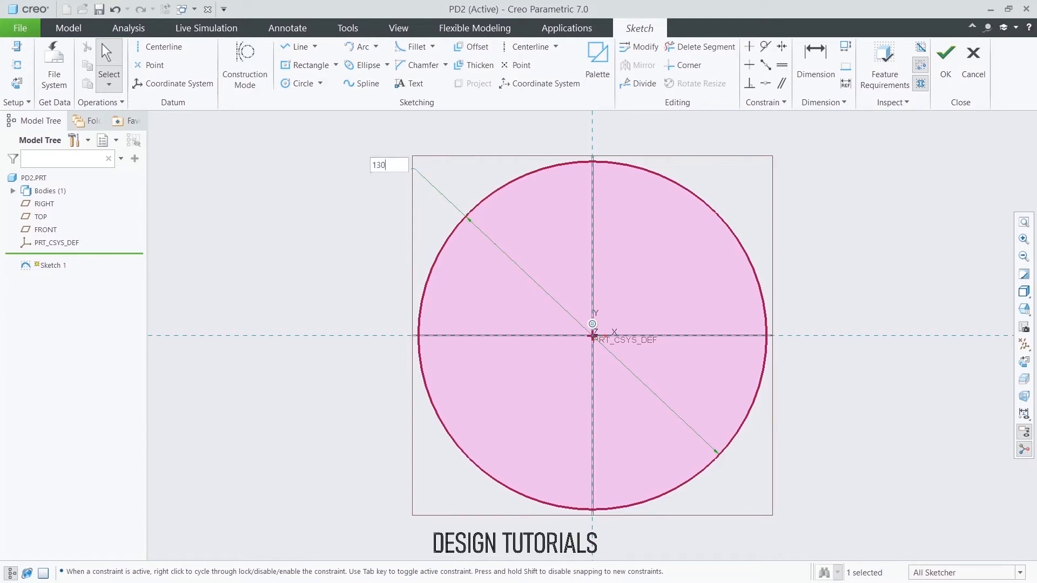
key("Return")
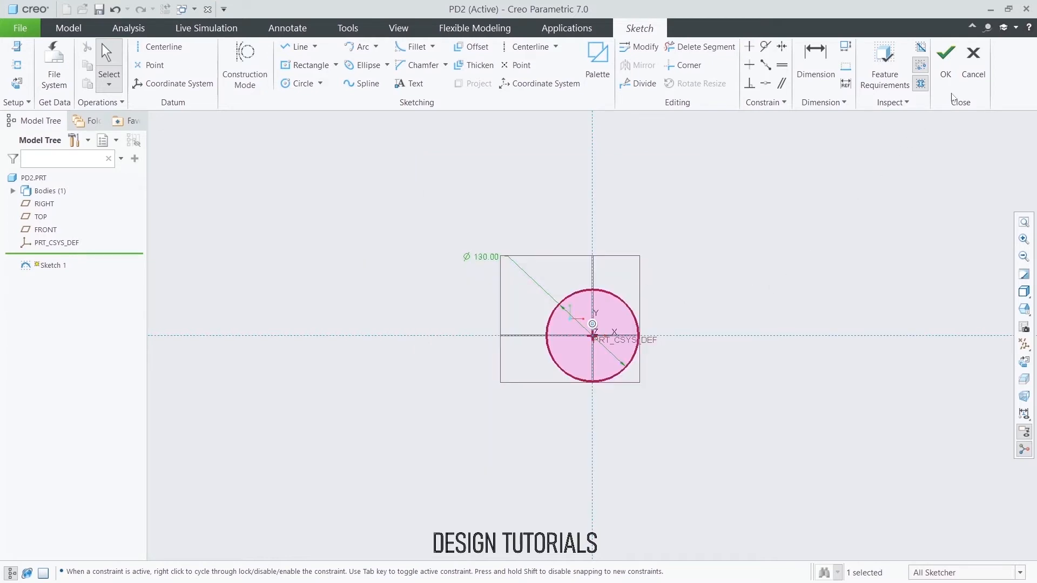
left_click(946, 65)
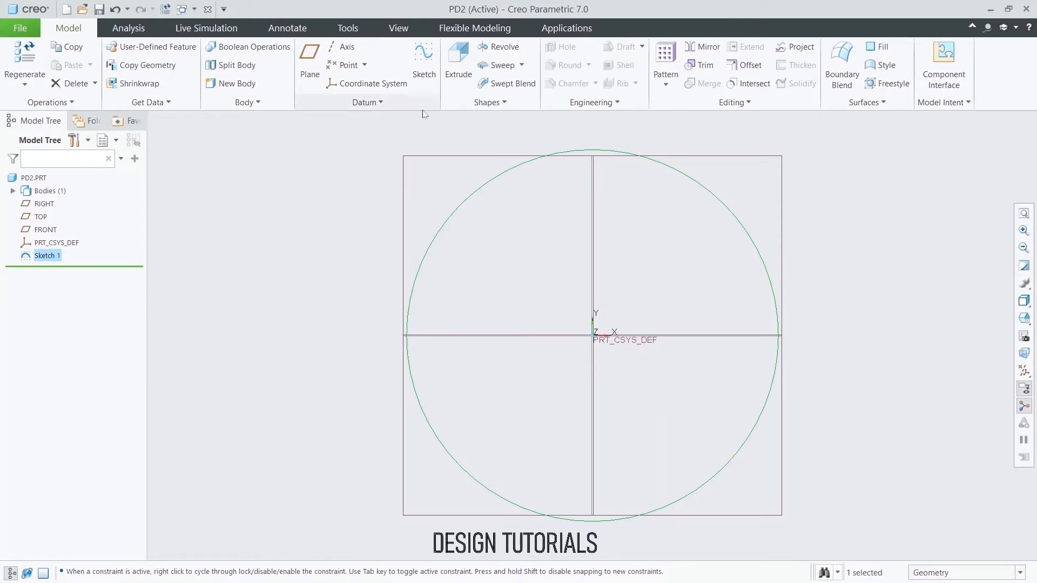
Extrude the circle sketch as a solid with a depth of 20 mm, previewing it before accepting
left_click(459, 62)
middle_click_drag(316, 216, 291, 206)
double_click(147, 62)
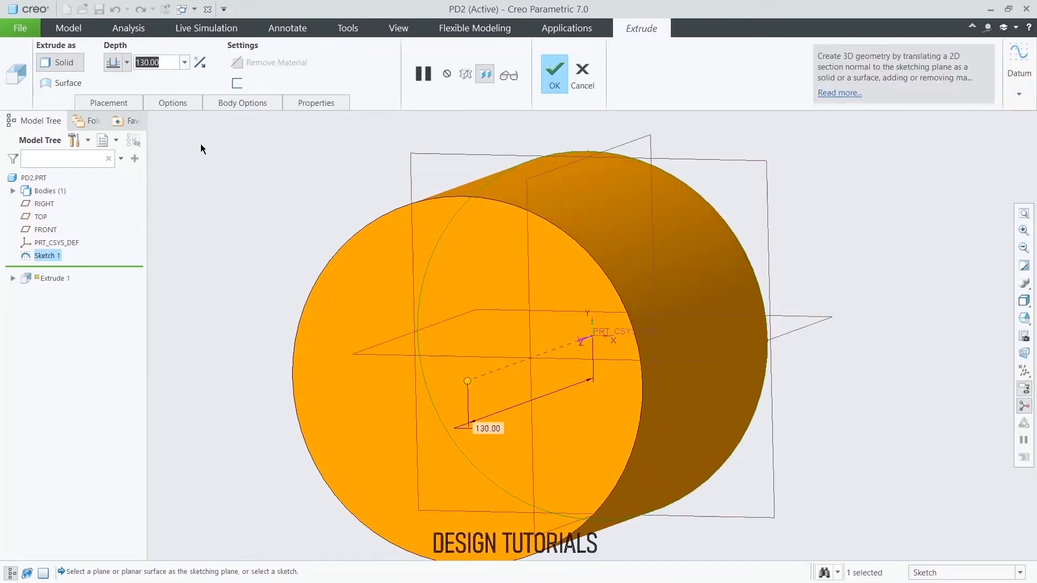
type("20")
key("Return")
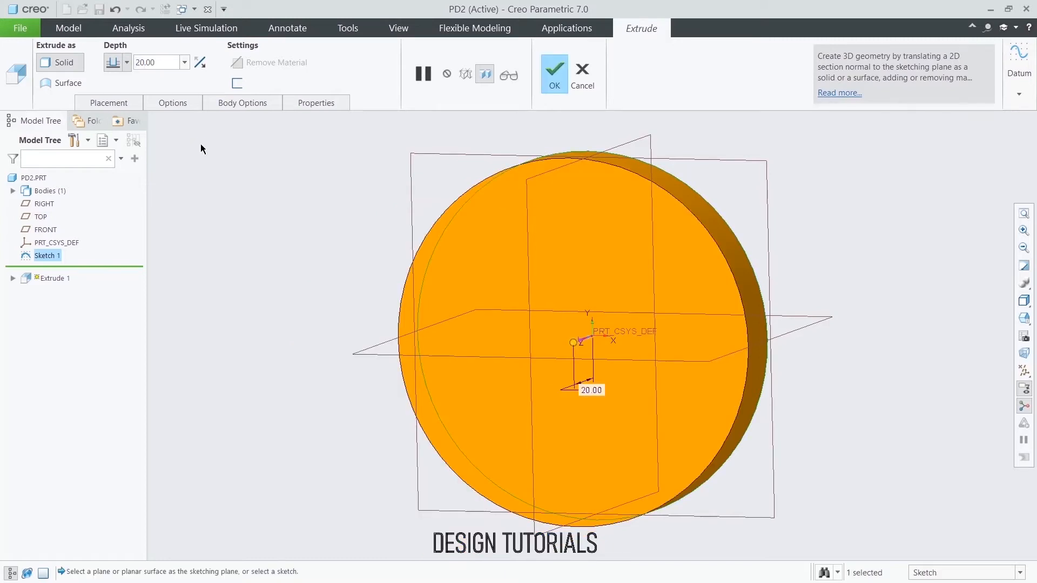
left_click(507, 74)
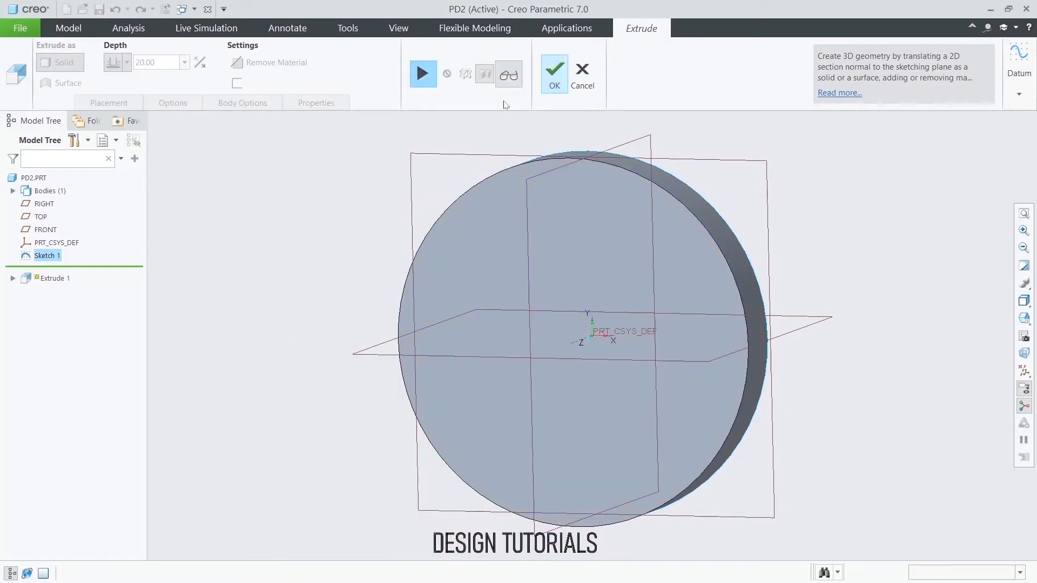
left_click(508, 75)
left_click(559, 76)
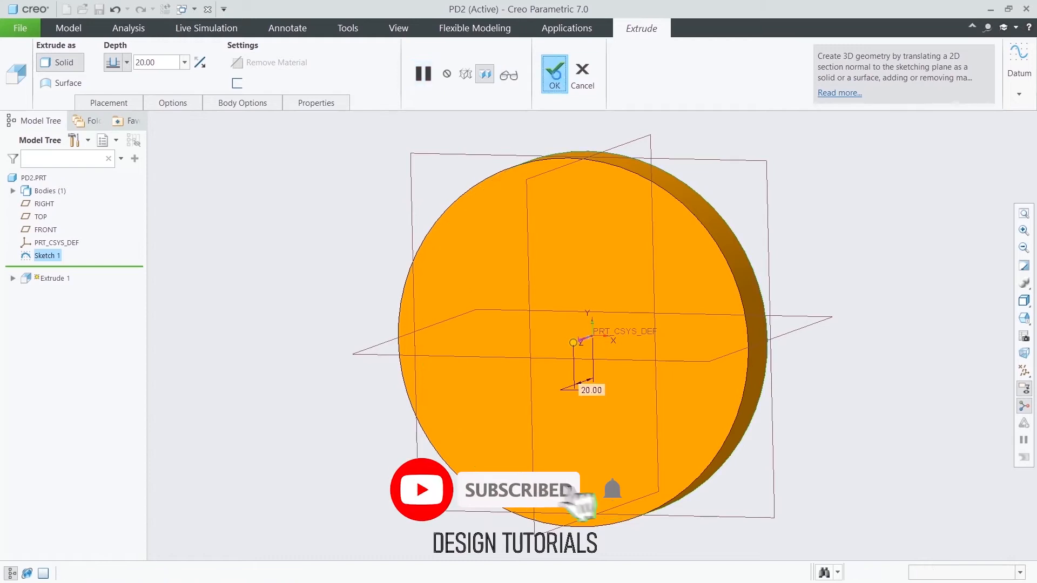
Clear the selection and display the model shaded with edges
left_click(936, 297)
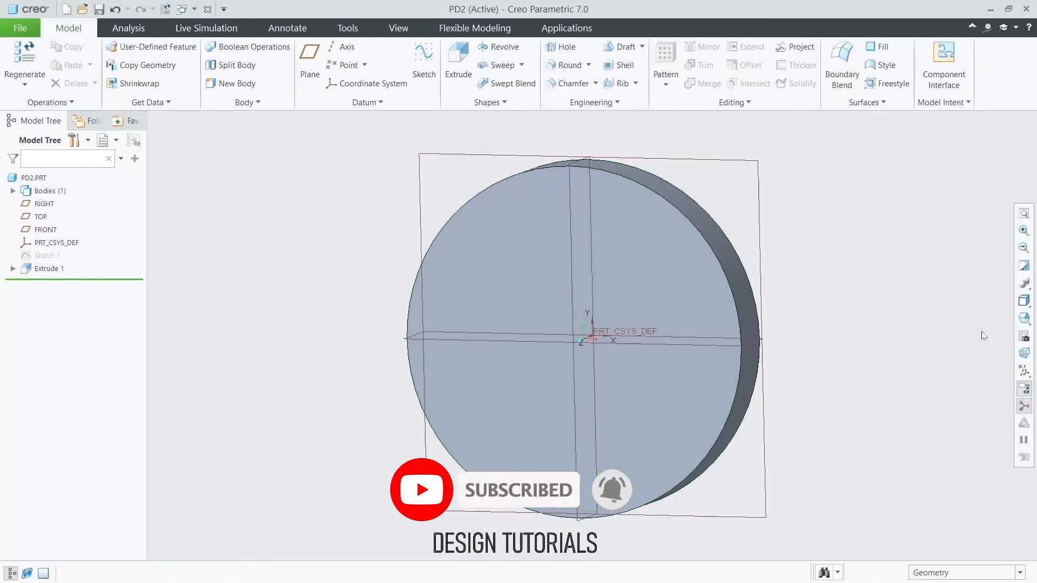
left_click(1024, 301)
left_click(936, 331)
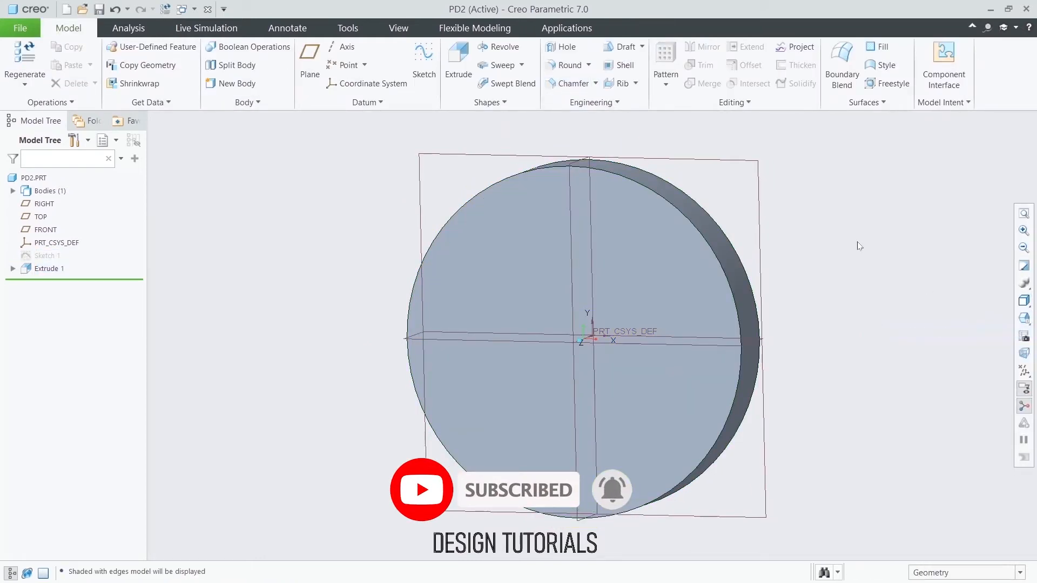
Start a sketch on the disc's front face and project its upper semicircular edge into it
left_click(627, 264)
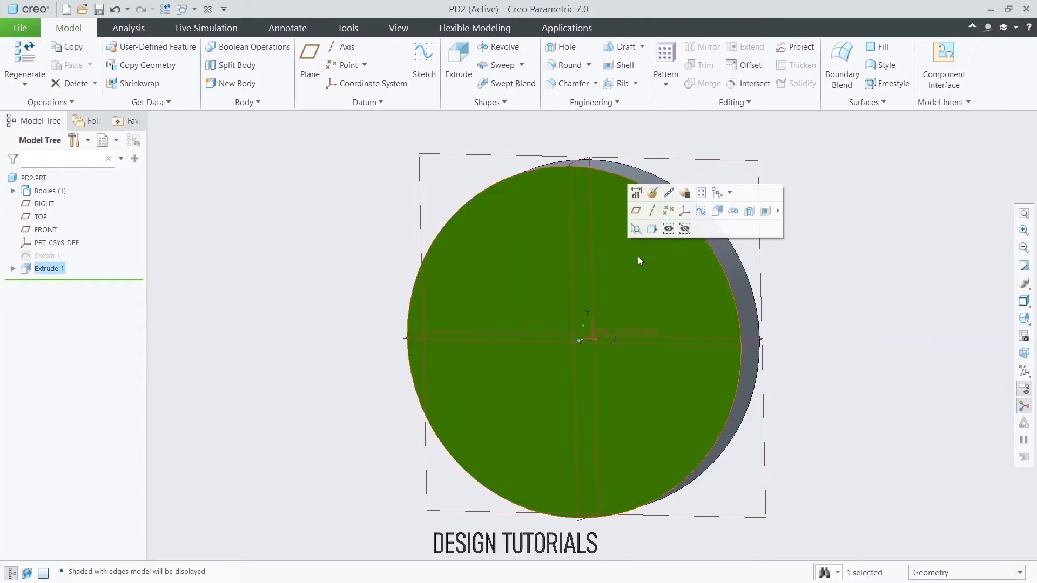
left_click(672, 214)
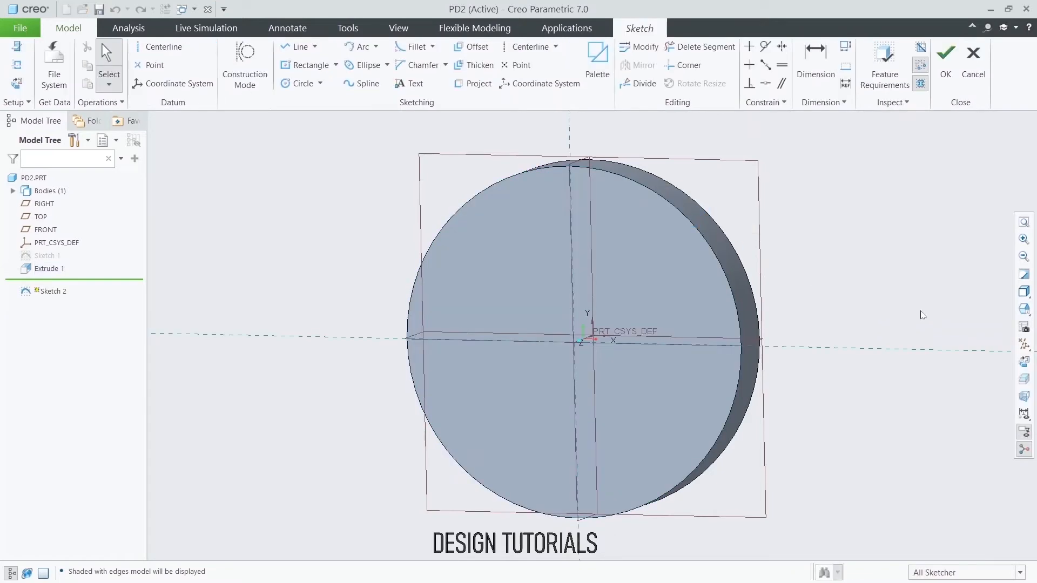
left_click(1025, 351)
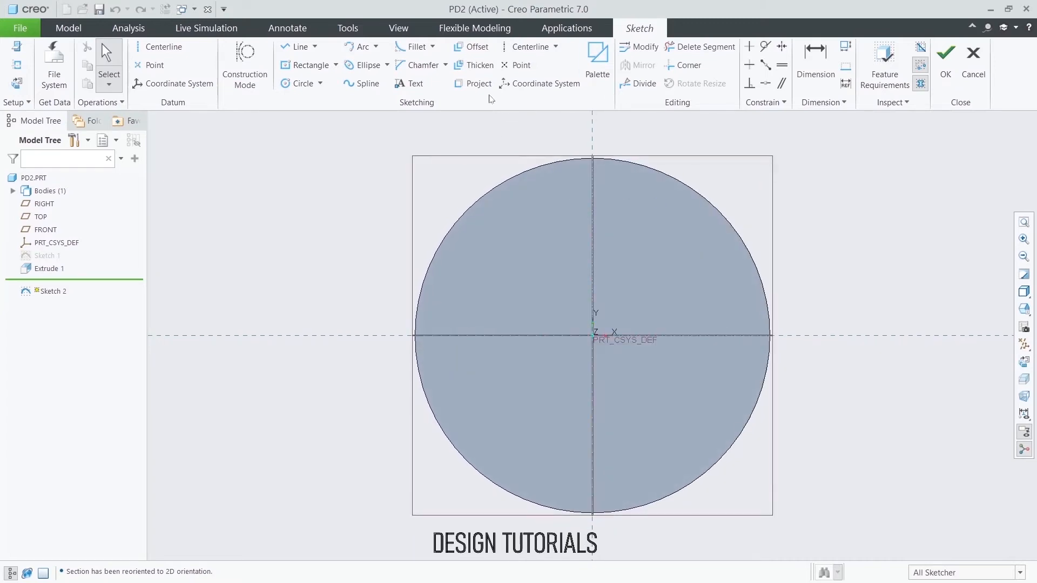
left_click(474, 86)
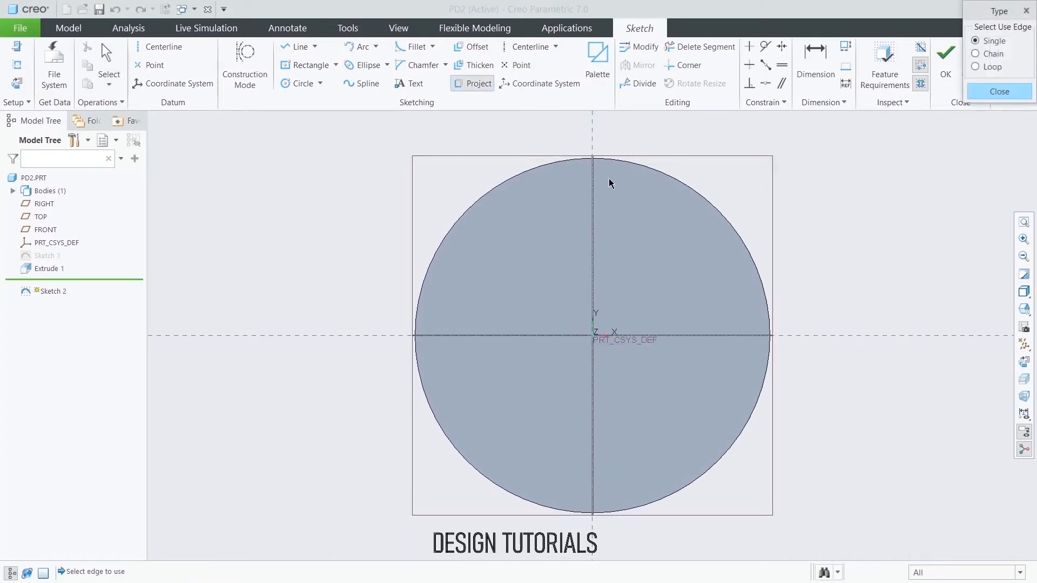
left_click(618, 164)
left_click(699, 200)
middle_click(412, 165)
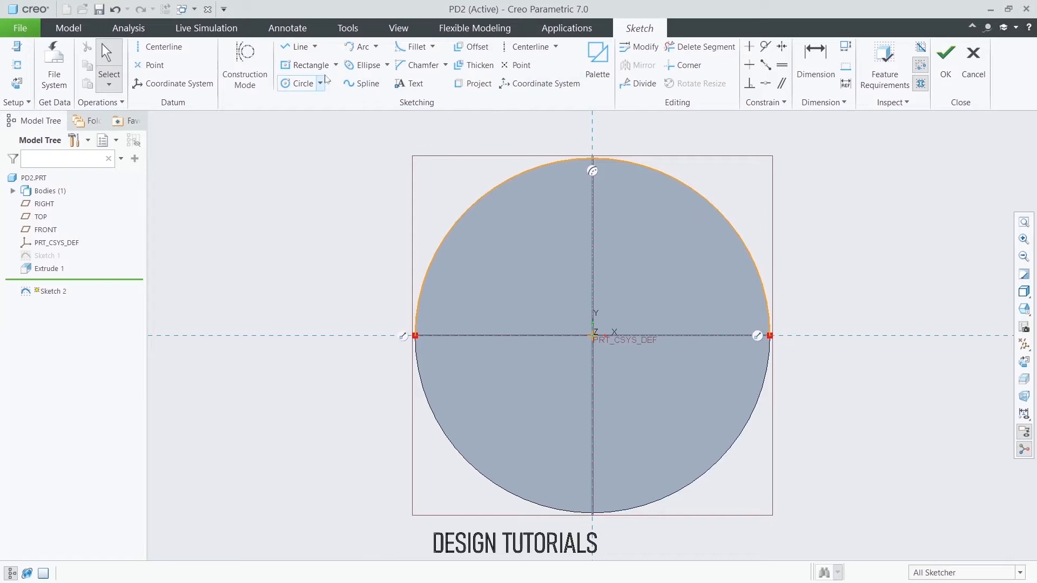
Sketch a centre rectangle about 27 mm tall on the disc's upper edge, centred on the vertical reference
left_click(311, 65)
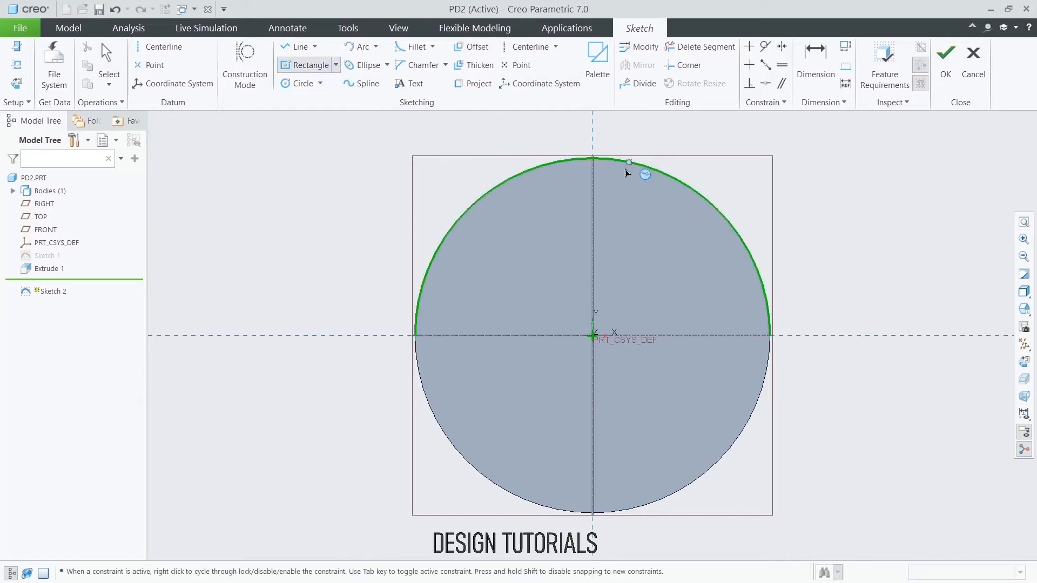
left_click(583, 184)
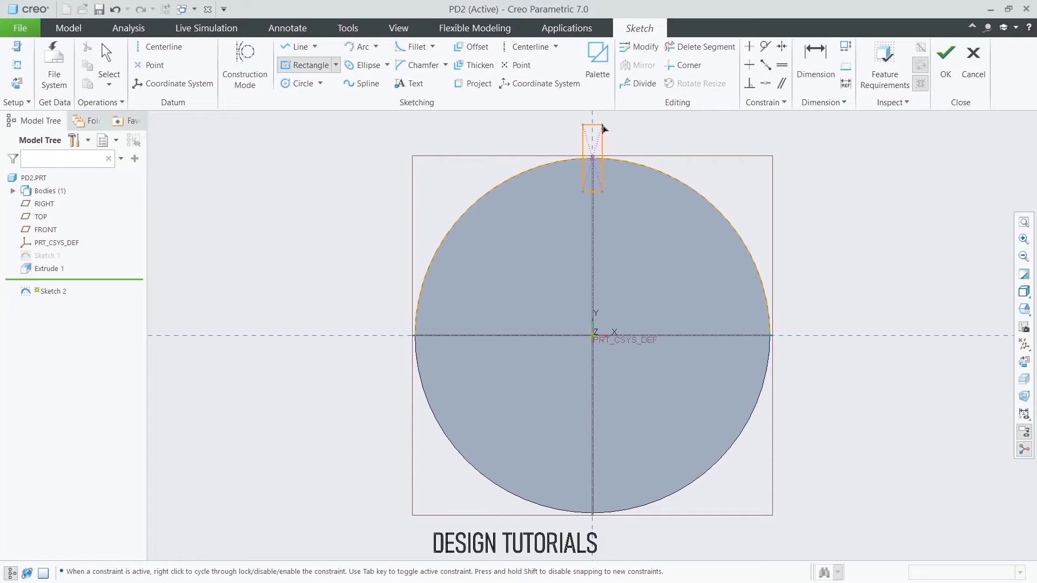
left_click(604, 121)
middle_click(657, 139)
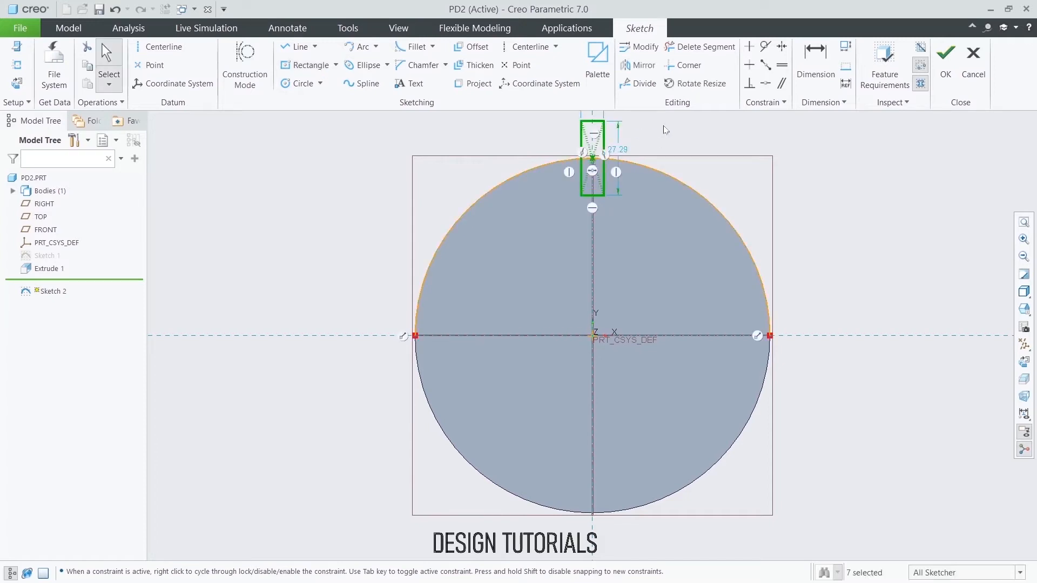
Trim the rectangle portion outside the disc and the leftover projected arcs, leaving a closed slot profile
left_click(700, 46)
mouse_move(549, 138)
left_mouse_down()
mouse_move(611, 140)
mouse_move(607, 122)
mouse_move(584, 130)
left_mouse_up()
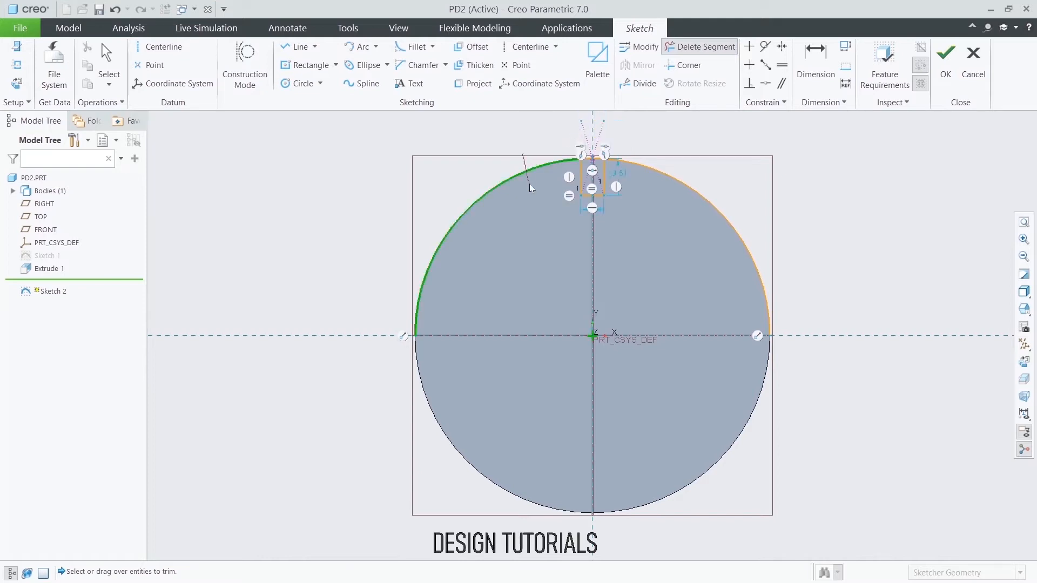
middle_click(648, 146)
Set the slot profile's side height to 15 mm and its width to 10 mm, and finish the sketch
scroll(626, 151, "up", 4)
scroll(607, 203, "up", 3)
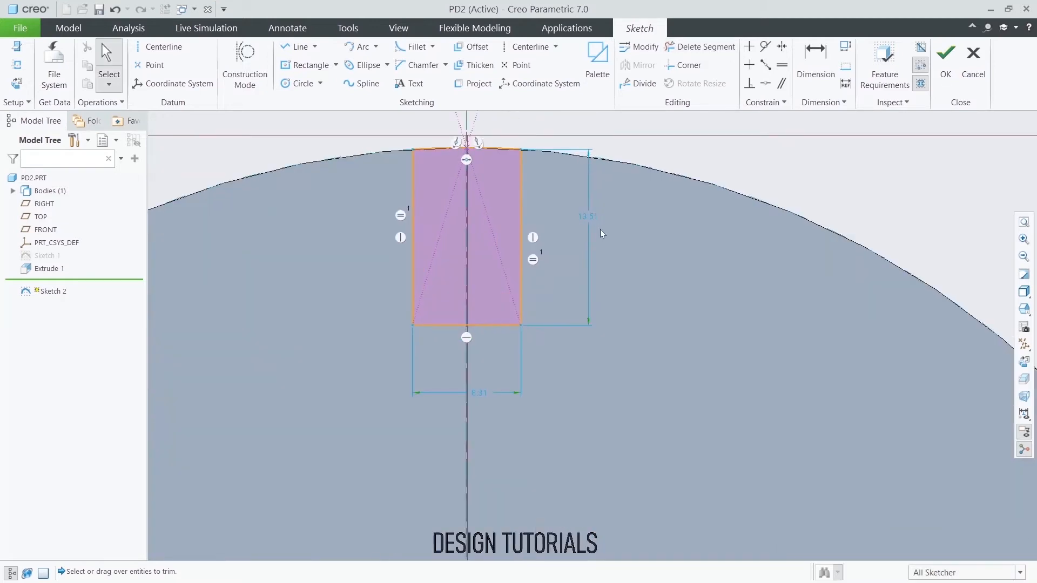
double_click(588, 216)
type("15")
key("Return")
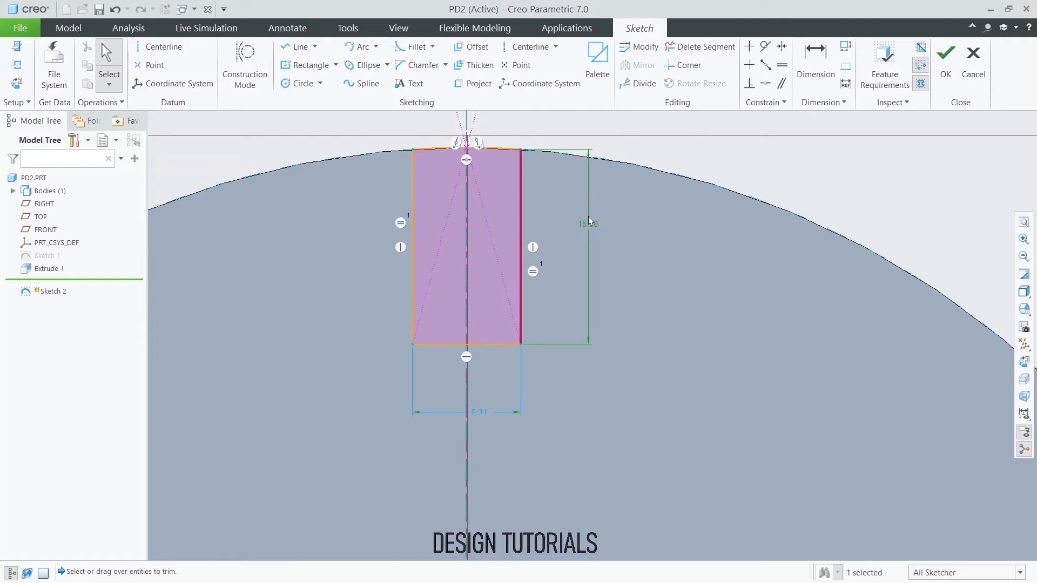
double_click(478, 412)
type("10")
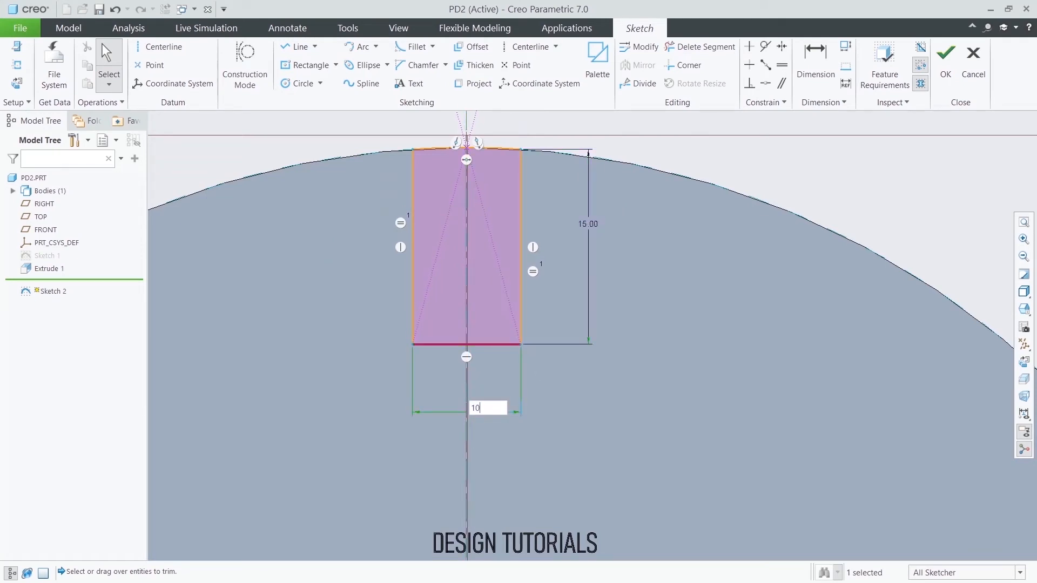
key("Return")
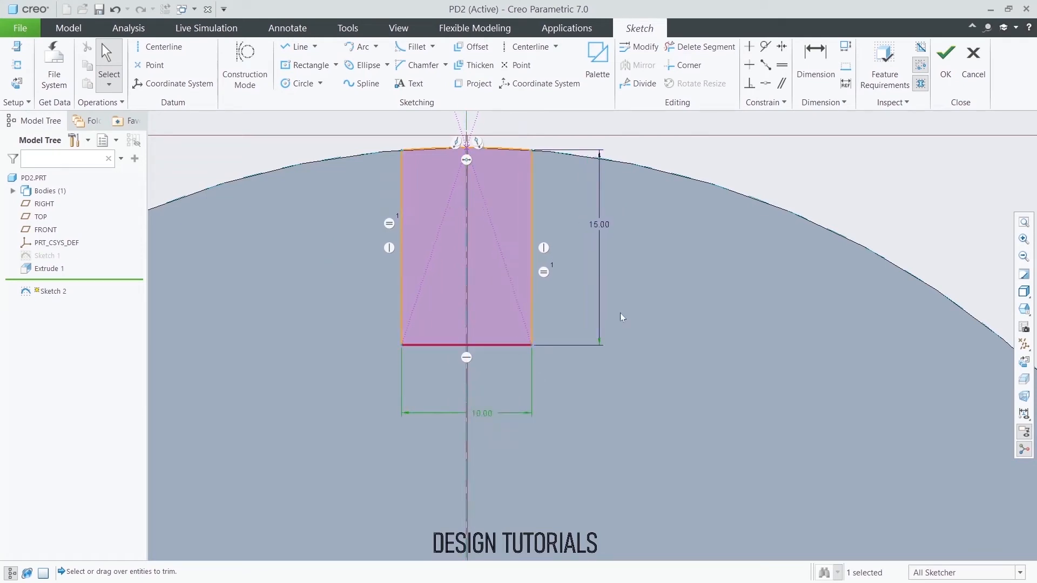
left_click(945, 60)
Extrude the slot sketch into the disc as a material-removing cut with a depth of 35.70 mm
scroll(567, 178, "down", 4)
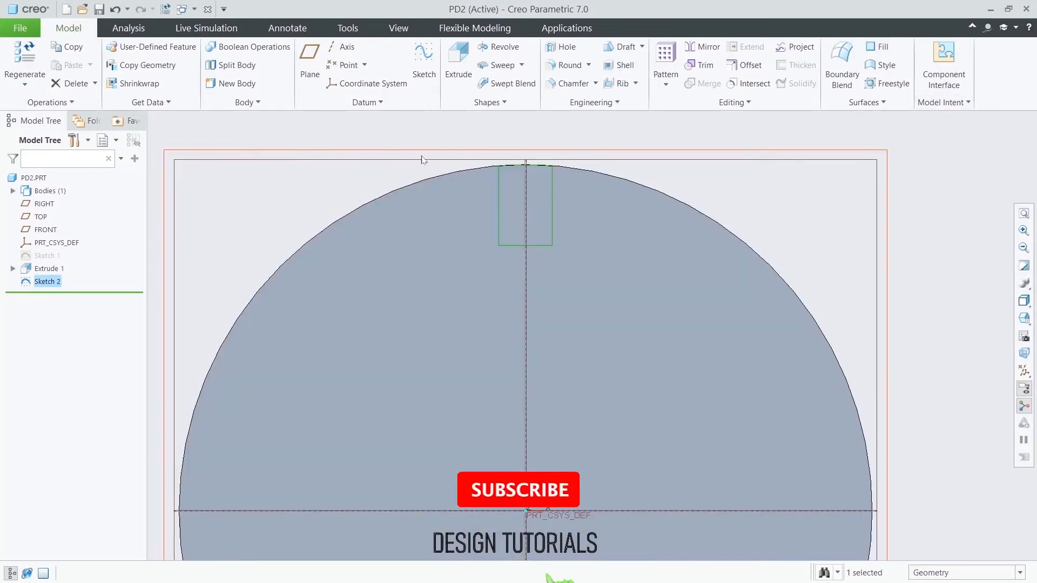
left_click(400, 148)
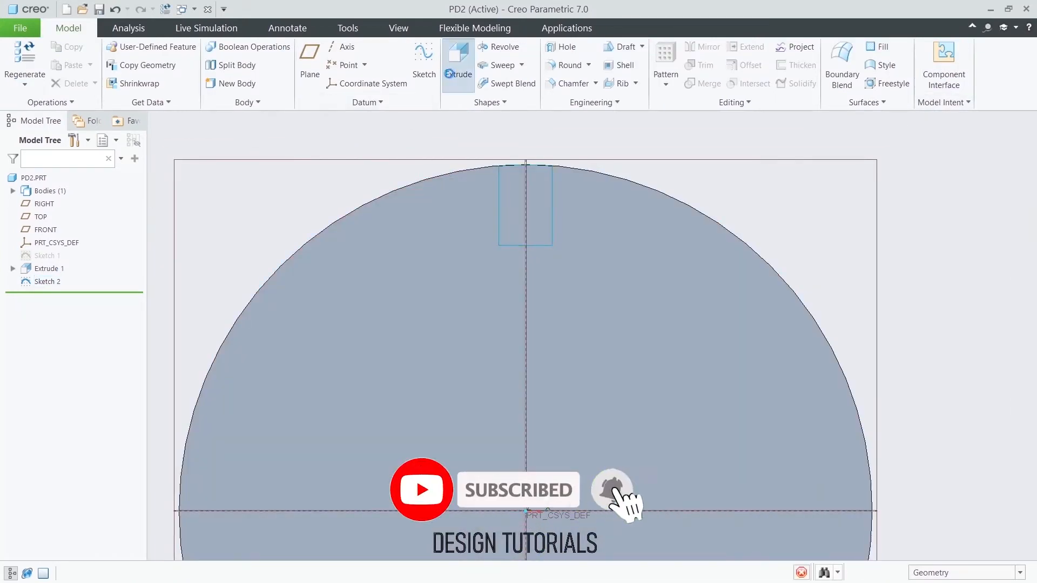
left_click(459, 59)
left_click(502, 187)
middle_click_drag(617, 149, 561, 176)
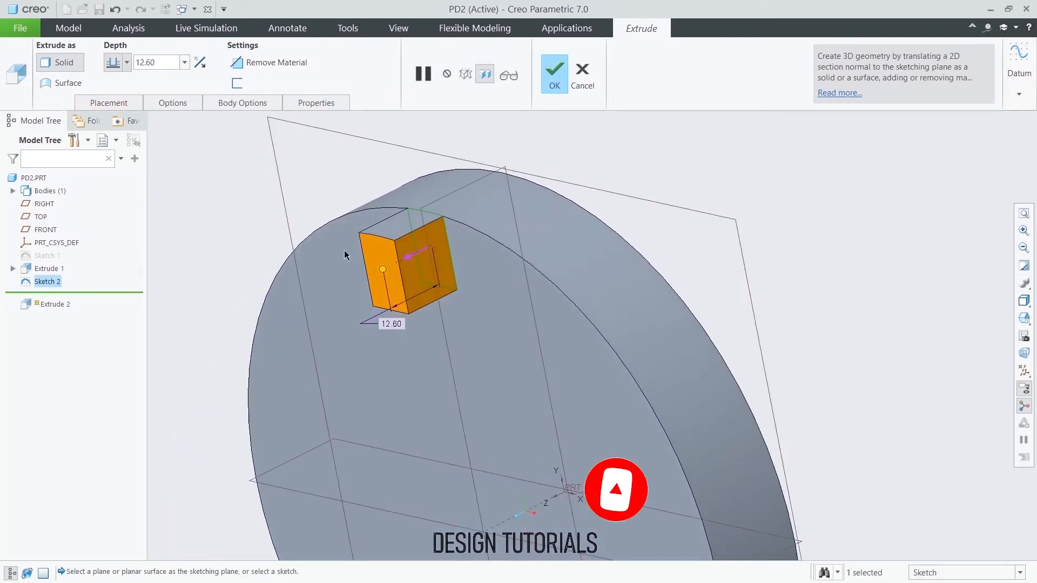
left_click(240, 64)
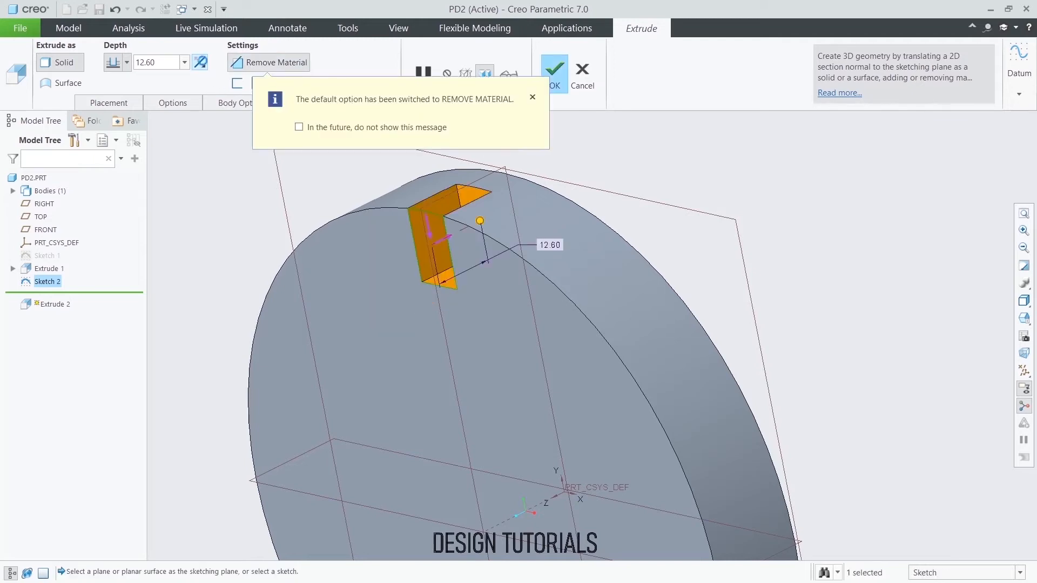
left_click(202, 63)
left_click(416, 252)
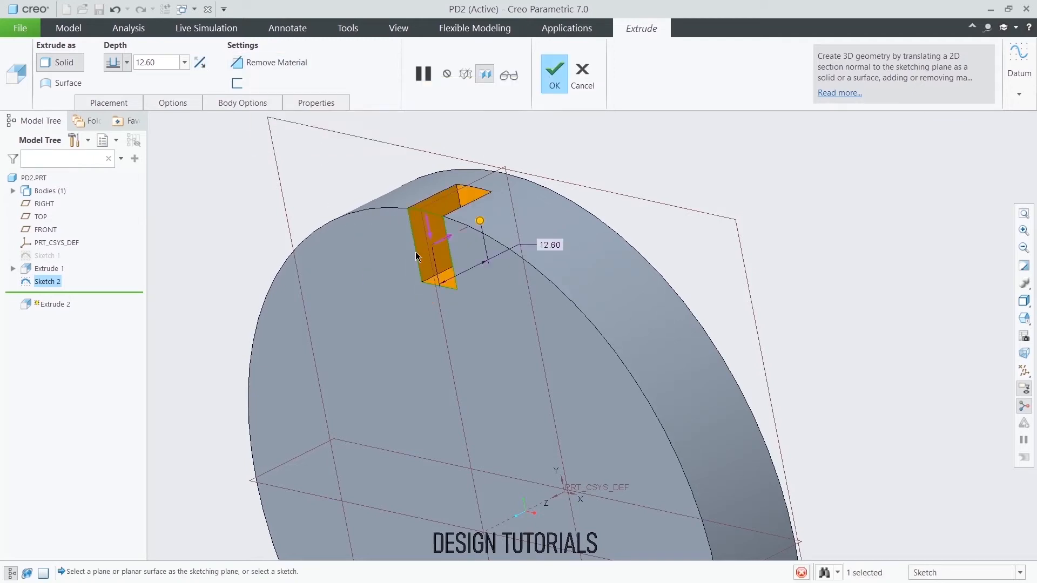
left_click_drag(480, 222, 567, 173)
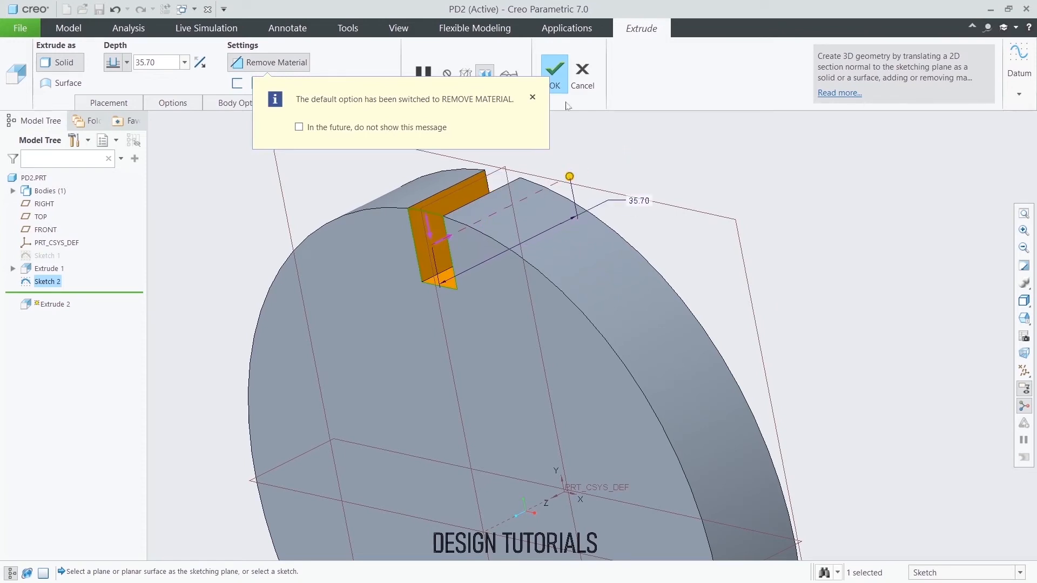
left_click(554, 72)
scroll(679, 169, "down", 3)
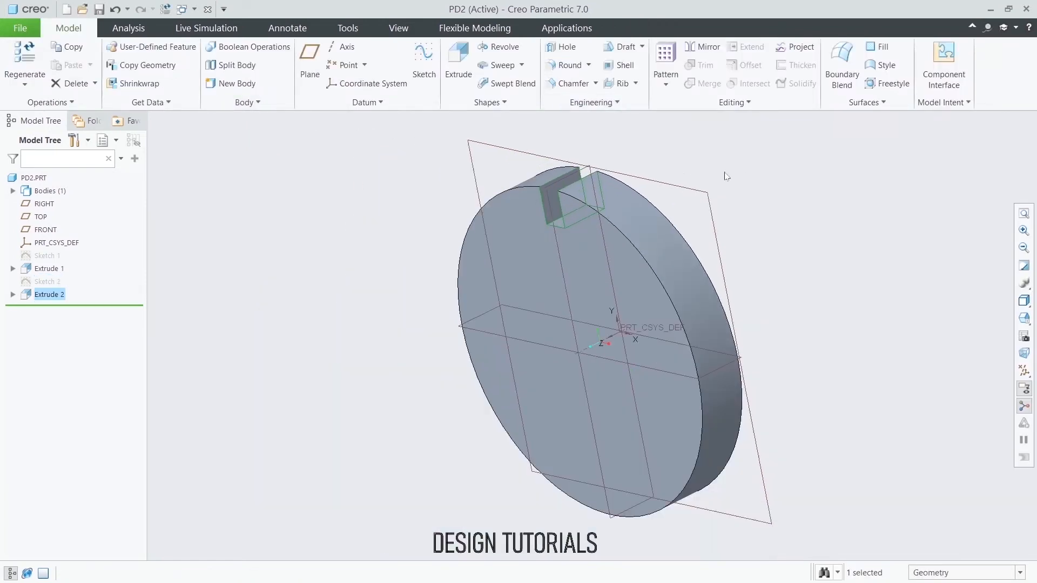
left_click(167, 363)
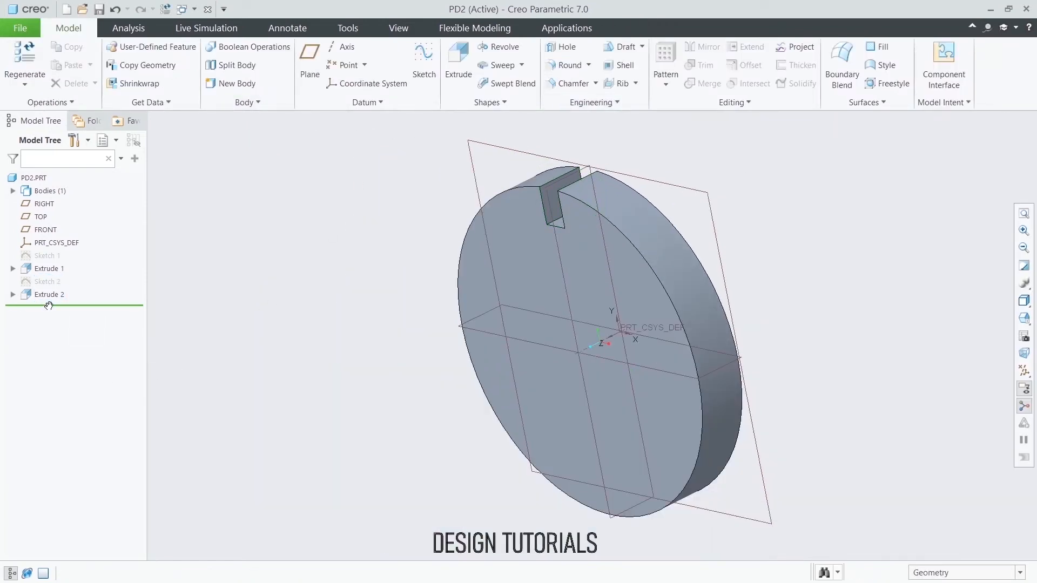
Start an Axis-type pattern of the slot cut, using the disc's central axis as the pattern centre
left_click(47, 294)
left_click(666, 81)
left_click(685, 101)
mouse_move(338, 267)
middle_mouse_down()
mouse_move(366, 266)
mouse_move(352, 271)
middle_mouse_up()
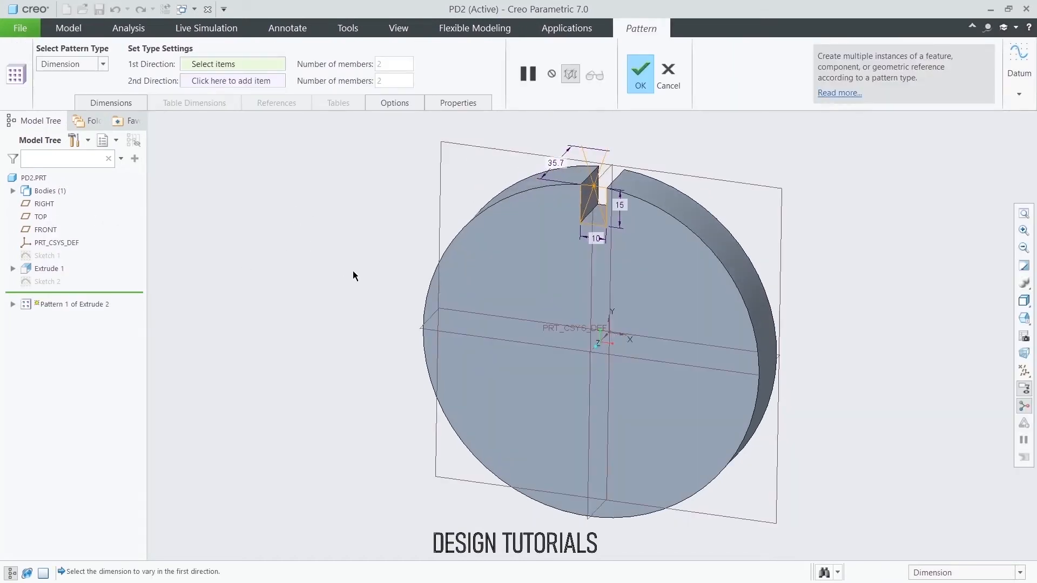
left_click(103, 64)
left_click(85, 102)
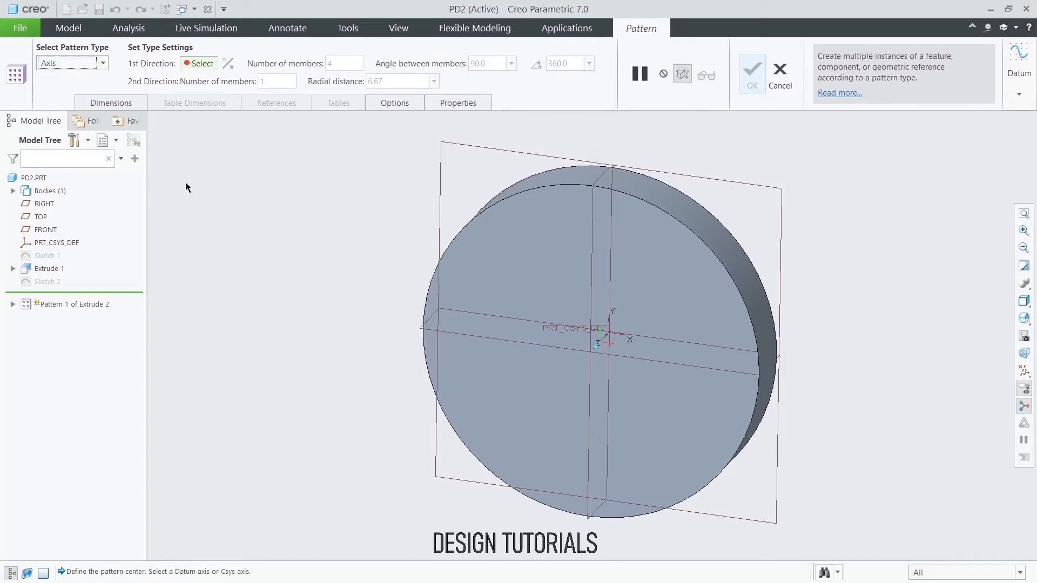
scroll(594, 356, "down", 4)
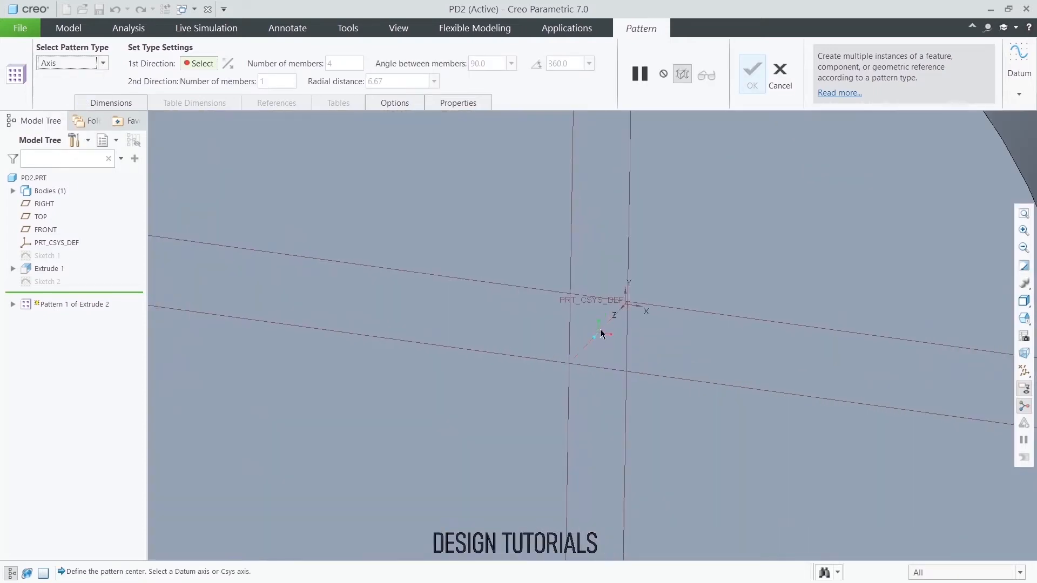
left_click(601, 335)
scroll(601, 339, "up", 4)
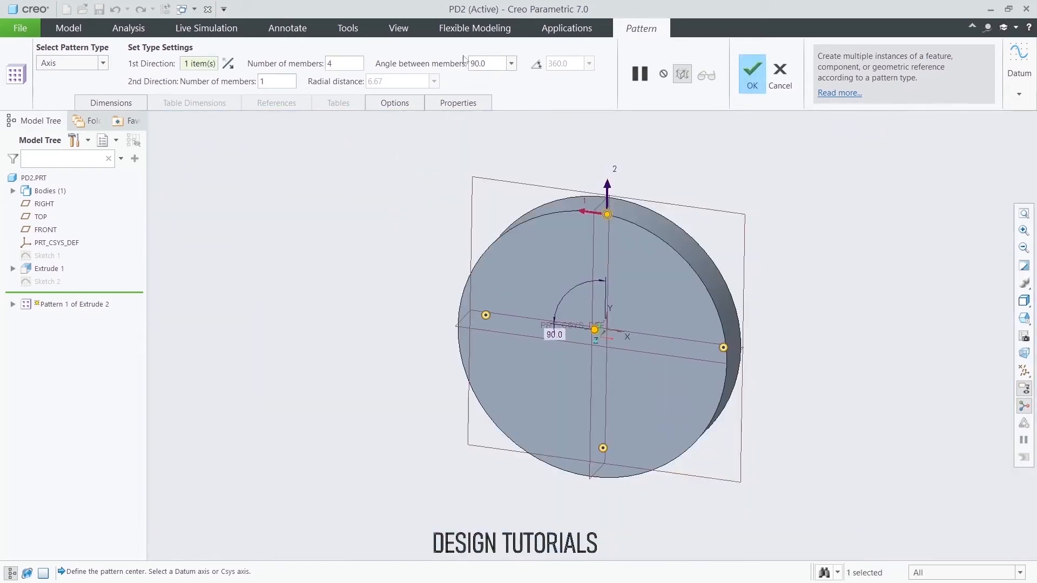
Set the pattern to 6 members spread over a 360° angular extent and accept it
left_click(536, 63)
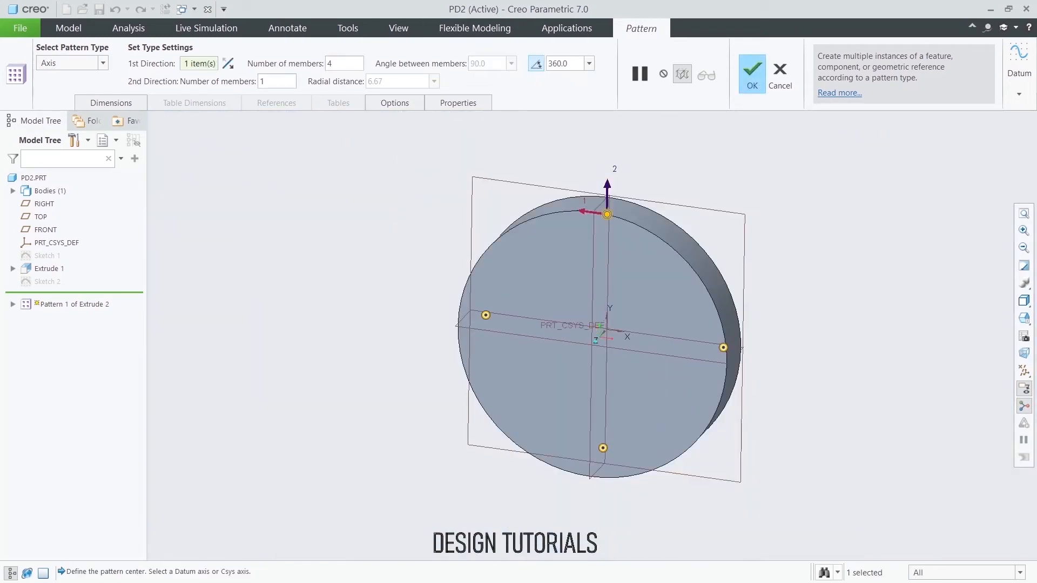
left_click(339, 63)
type("6")
key("Return")
middle_click_drag(375, 225, 388, 201)
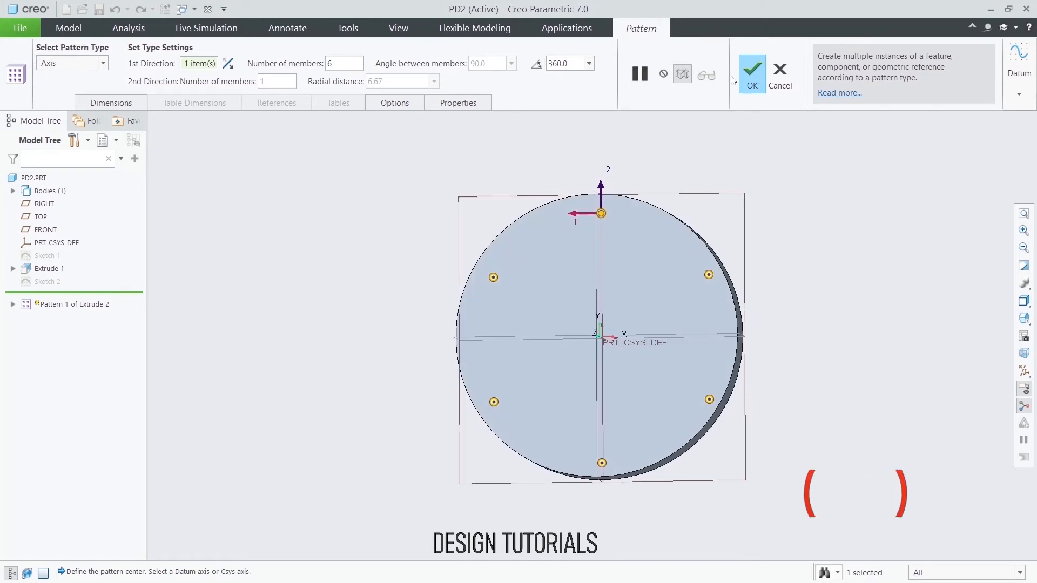
left_click(753, 86)
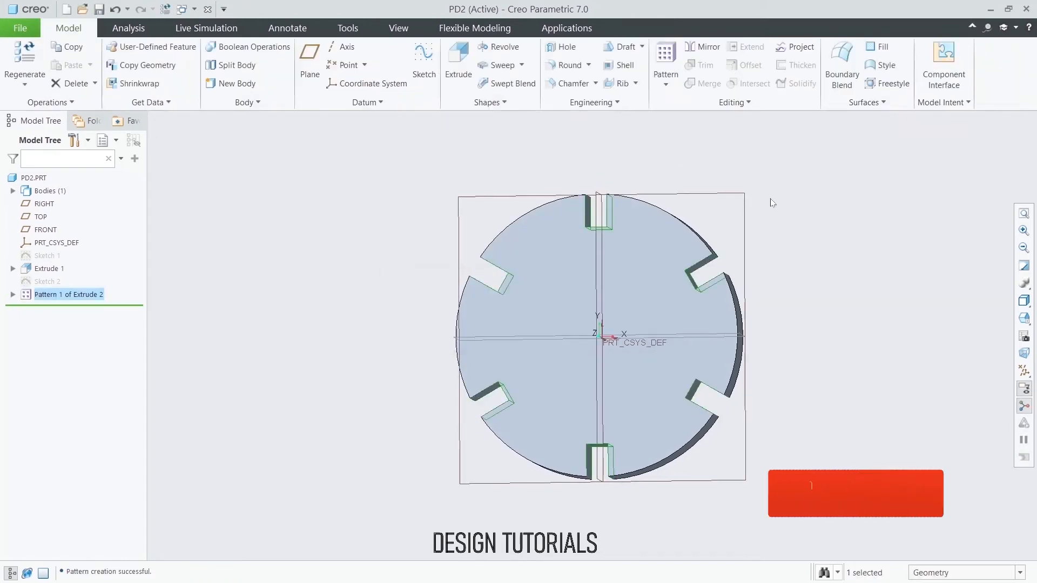
Clear the selection and turn off the display of annotations and all datum features
left_click(851, 241)
left_click(1025, 388)
left_click(1025, 372)
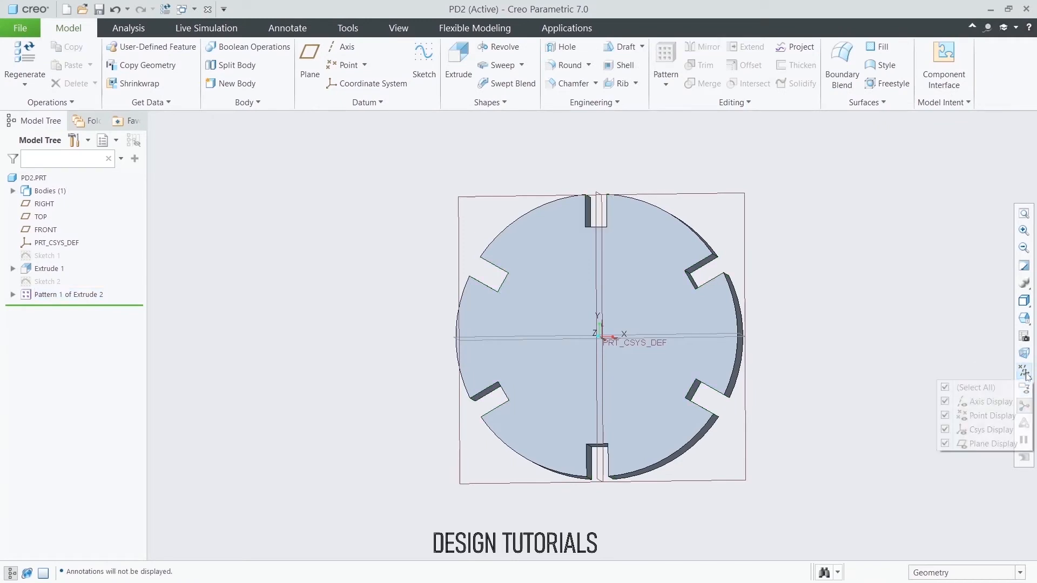
left_click(945, 387)
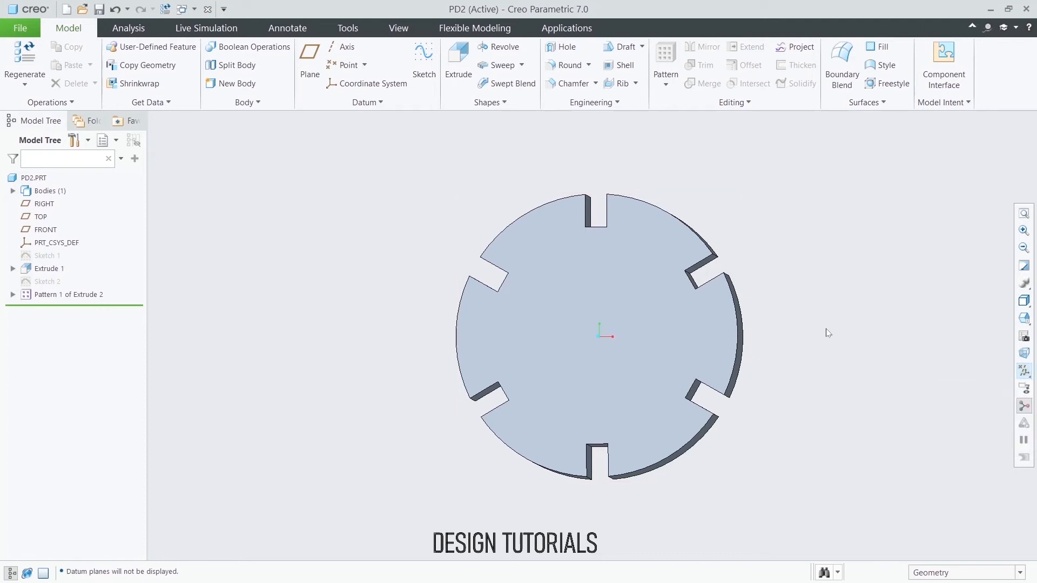
Start a sketch on the slotted disc's front face, with all datum display turned on and the section in 2D orientation
left_click(628, 307)
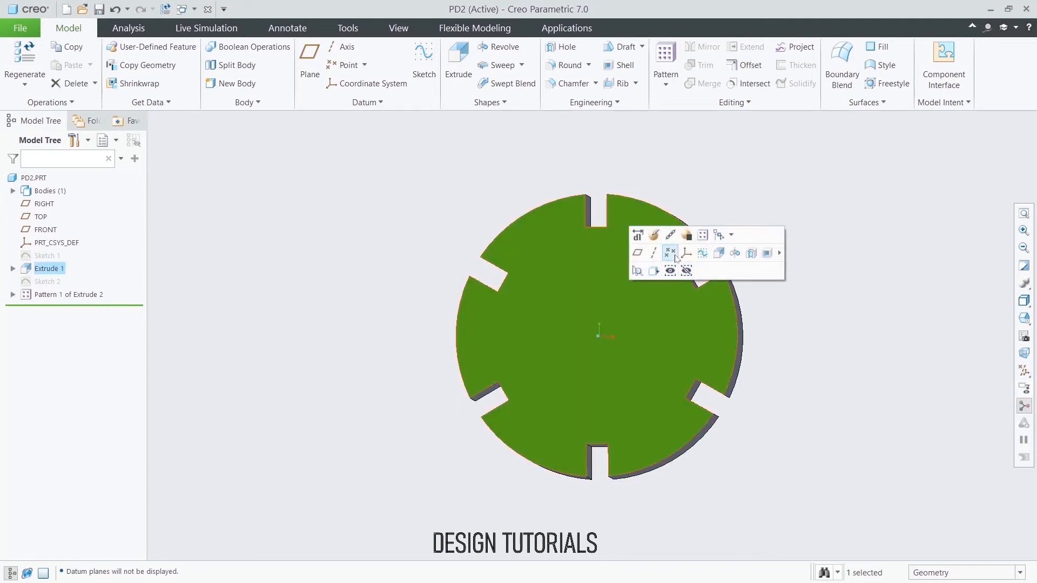
left_click(702, 253)
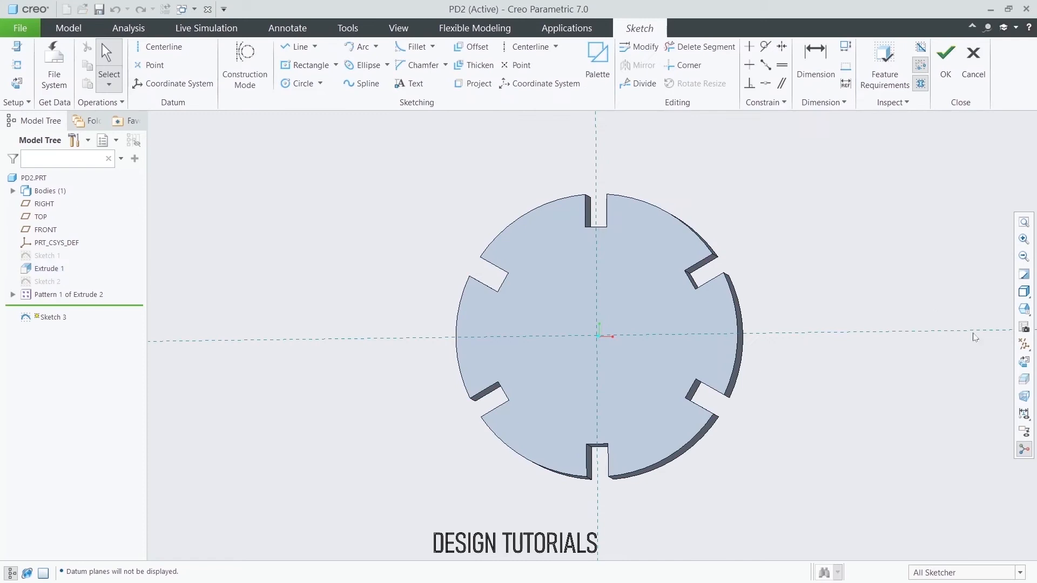
left_click(1023, 344)
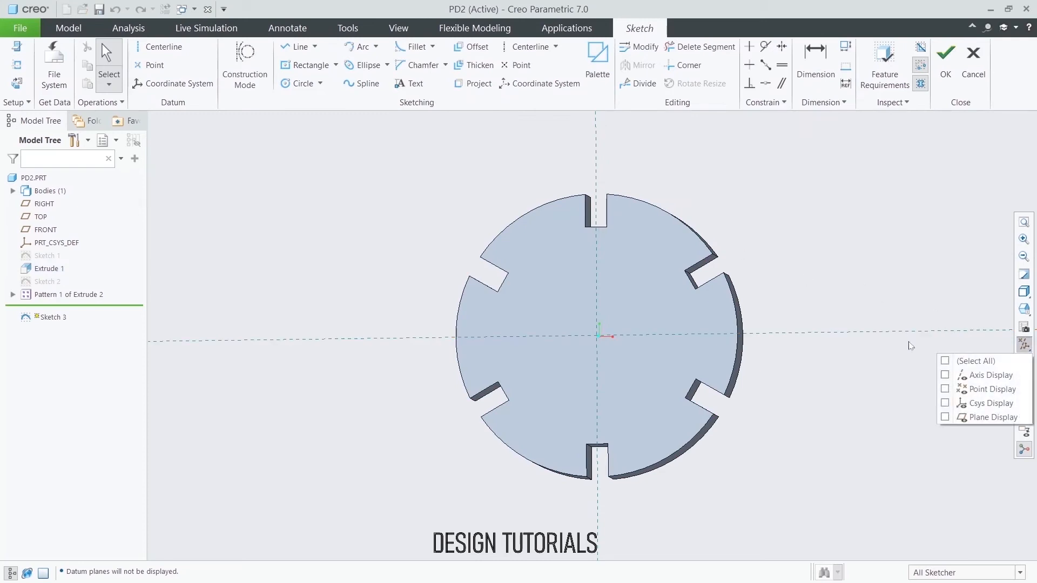
left_click(945, 360)
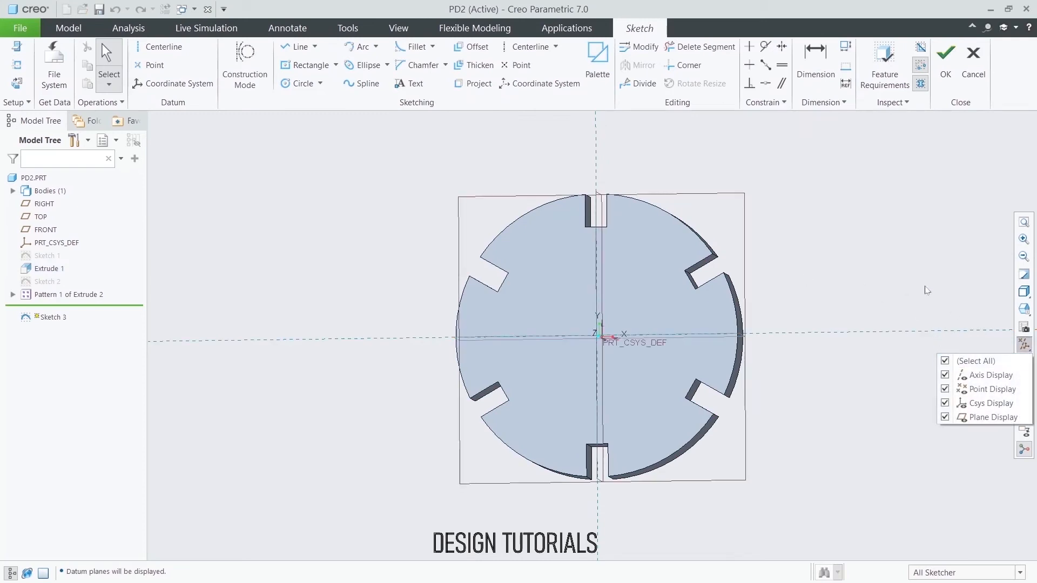
left_click(1024, 362)
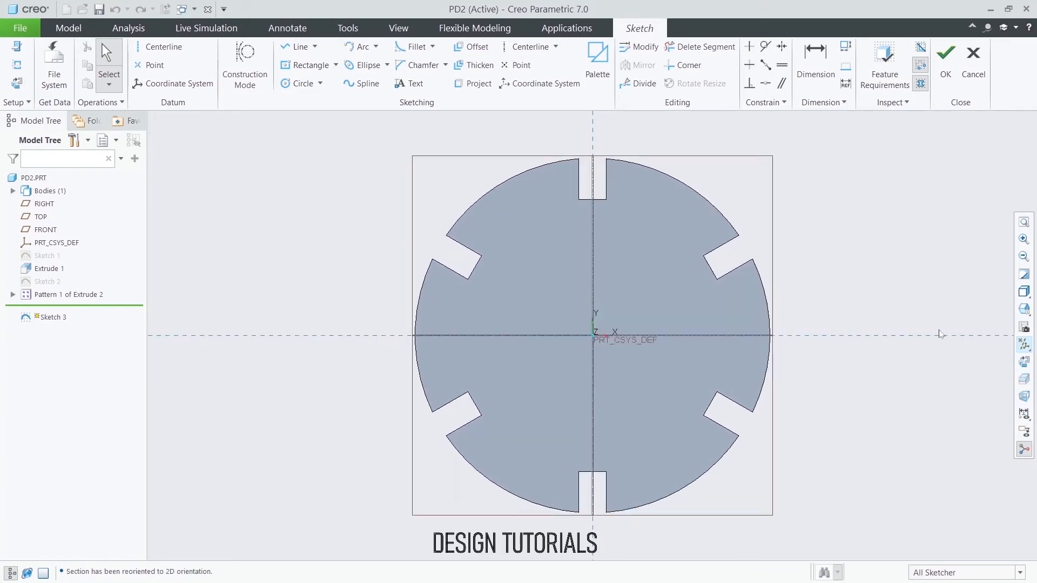
Turn off the display of coordinate systems and axes
left_click(1024, 345)
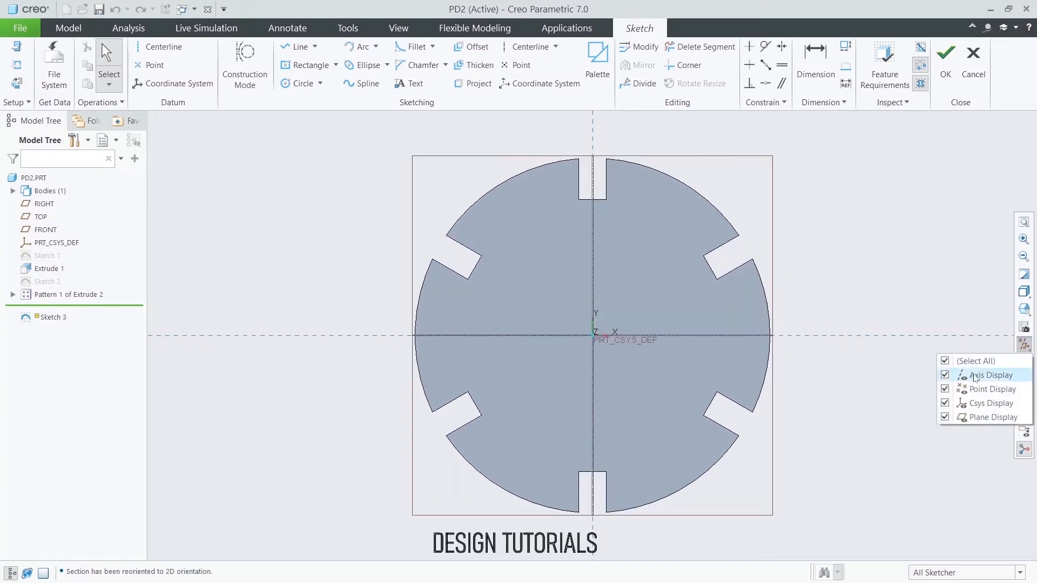
left_click(944, 403)
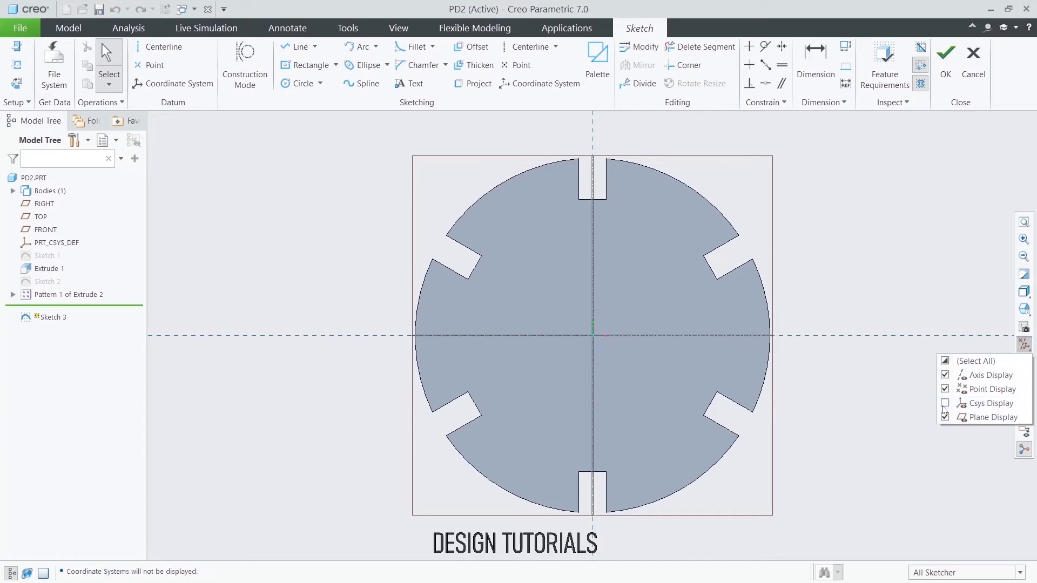
left_click(945, 389)
left_click(946, 389)
left_click(944, 377)
left_click(943, 377)
left_click(945, 376)
left_click(925, 336)
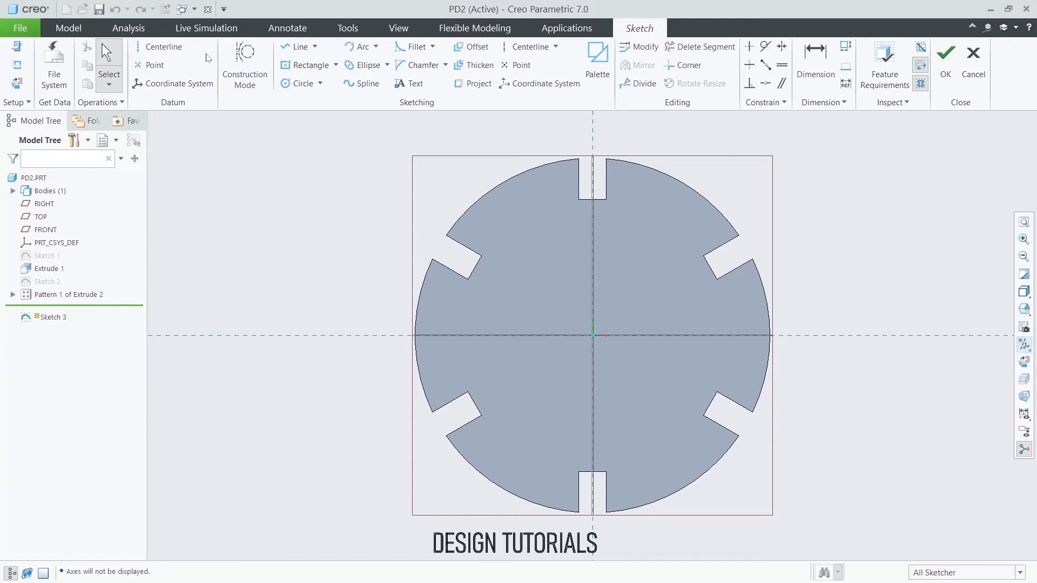
Sketch a circle centred on the origin of the disc face, set its diameter to 62 and finish the sketch
left_click(320, 85)
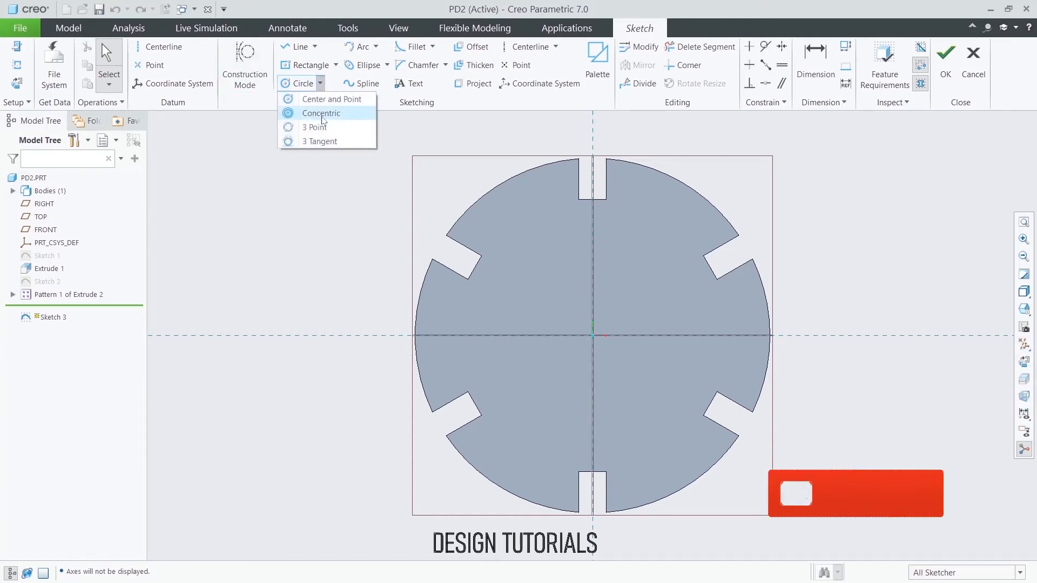
left_click(322, 102)
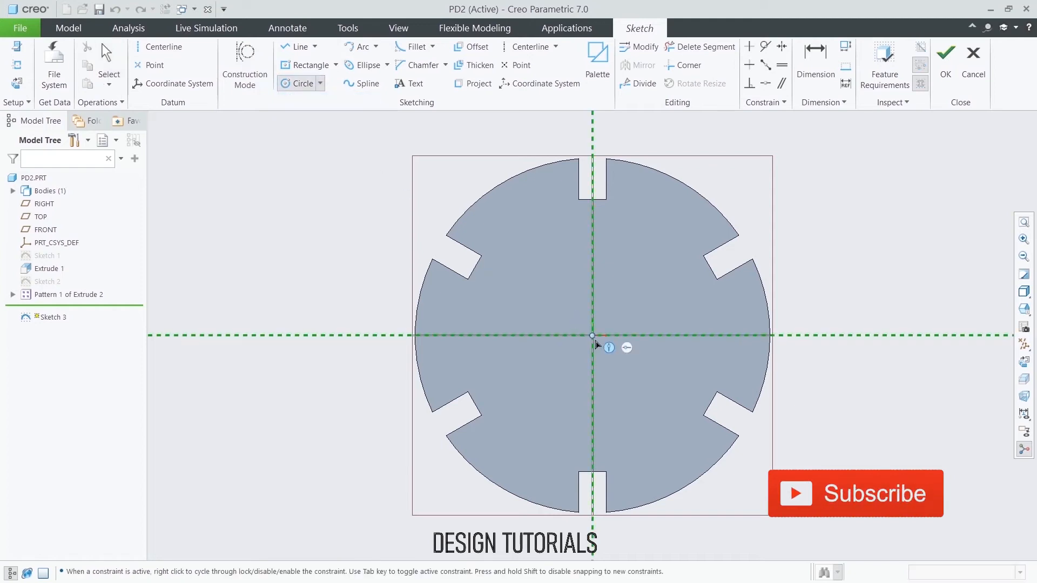
left_click(594, 336)
left_click(560, 230)
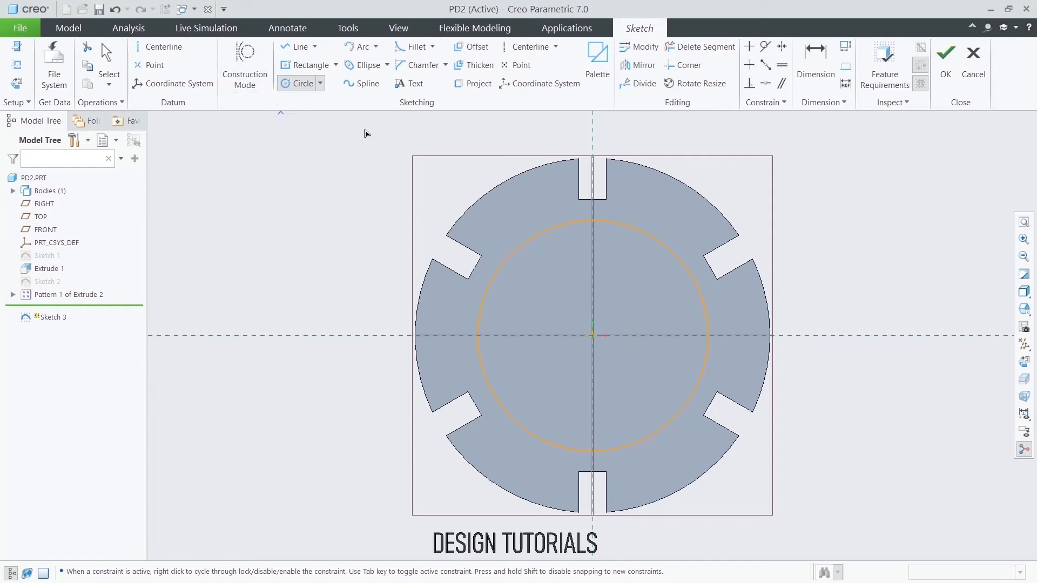
middle_click(324, 188)
left_click_drag(457, 226, 345, 205)
double_click(346, 204)
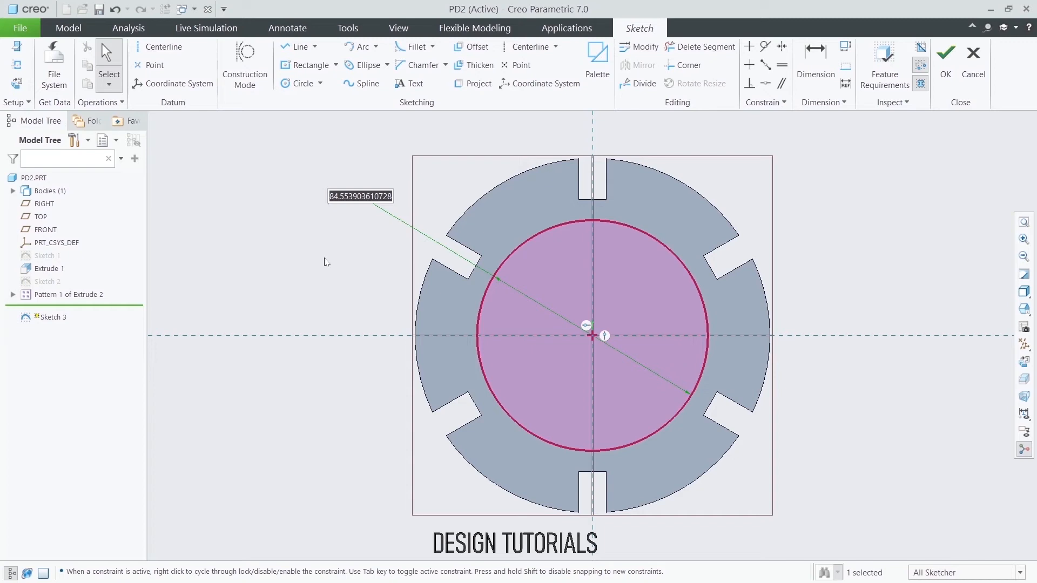
type("62")
key("Return")
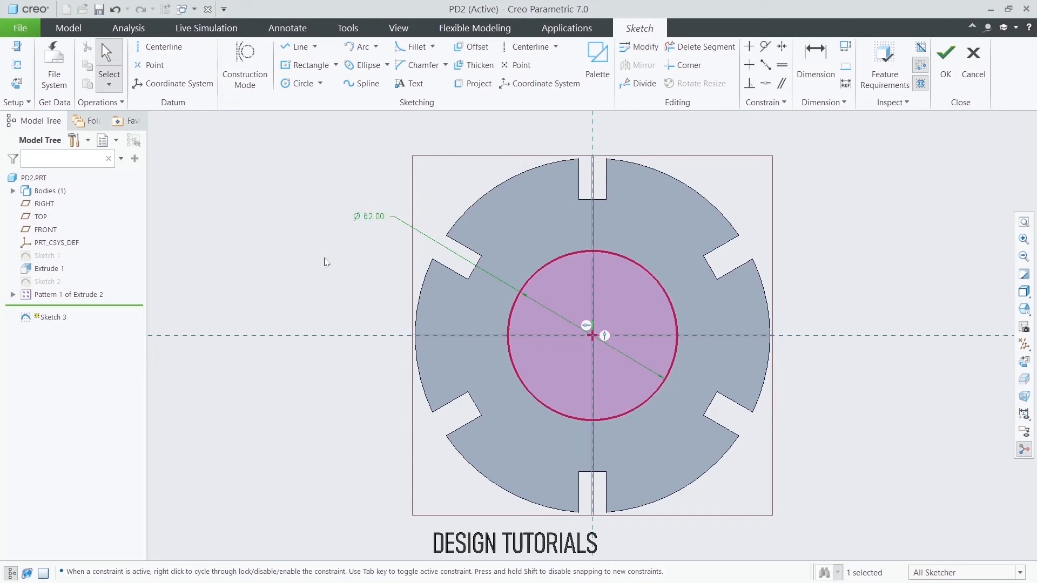
scroll(318, 240, "down", 2)
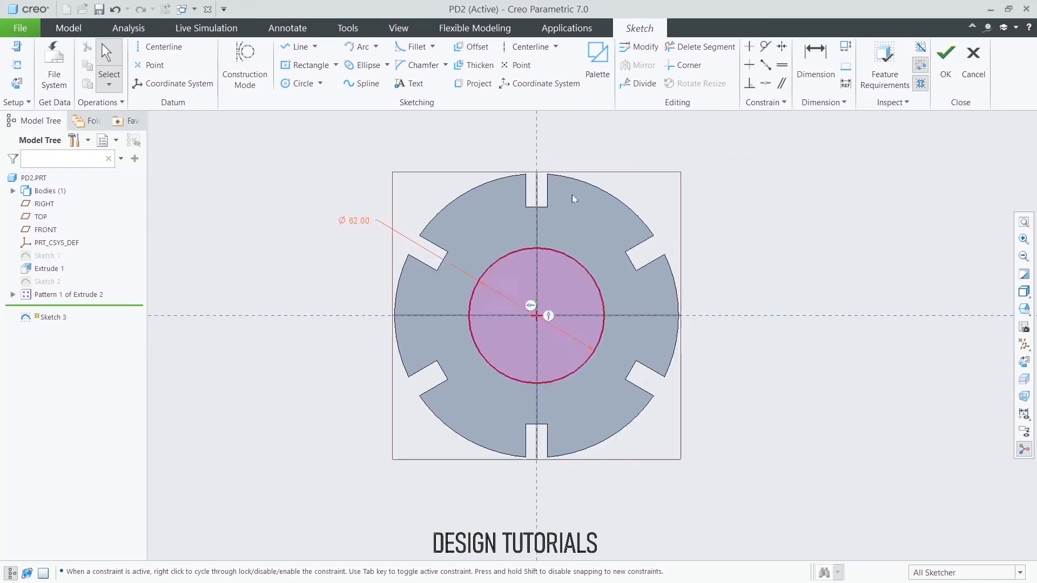
left_click(945, 59)
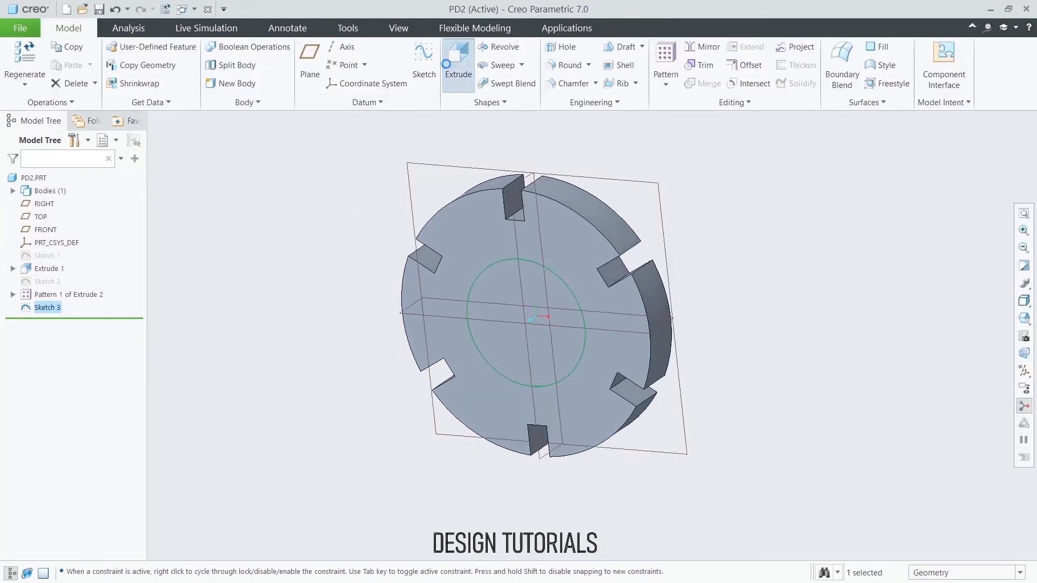
Extrude the 62-diameter circle as a solid hub outward from the disc face to a depth of 58
left_click(445, 64)
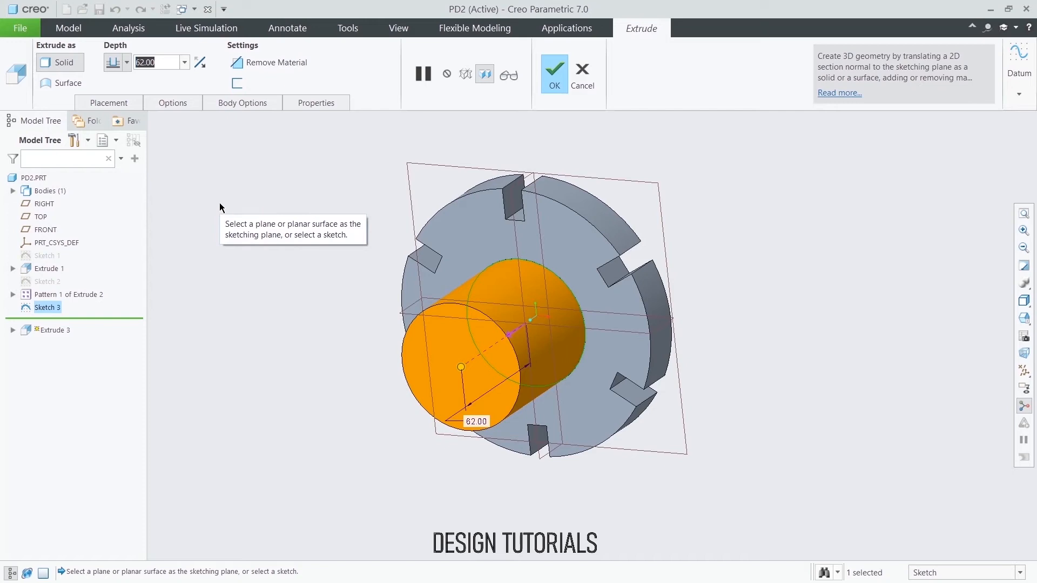
type("58")
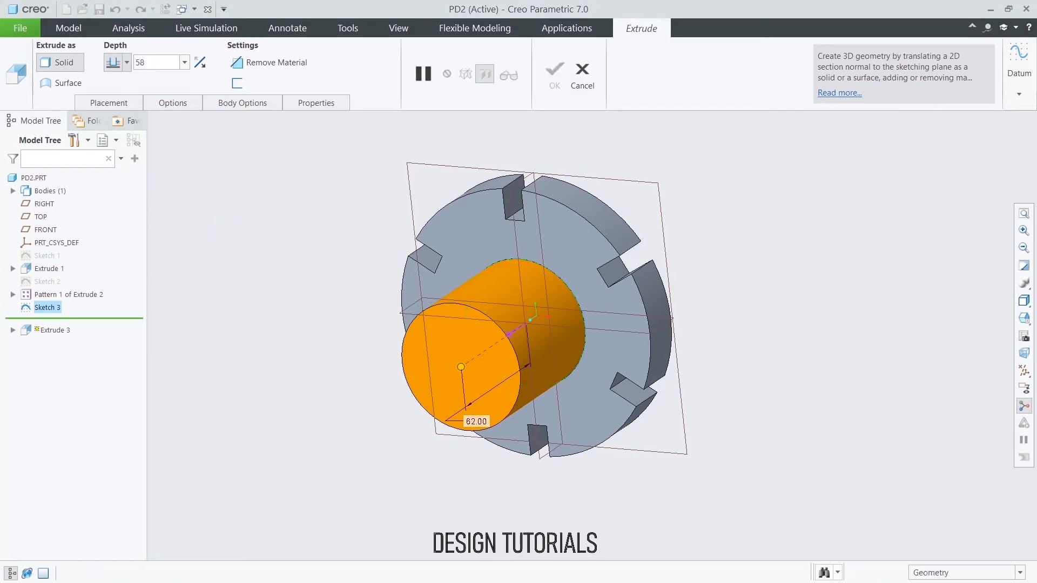
key("Return")
left_click(554, 73)
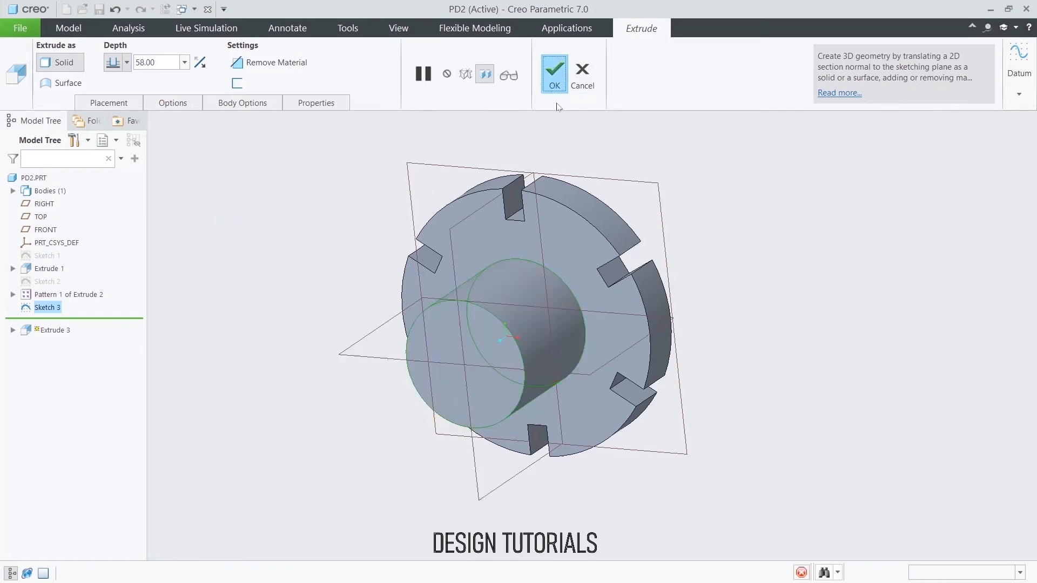
Sketch a 40-diameter circle centred on the hub's end face, with the section in 2D orientation, and finish the sketch
left_click(500, 363)
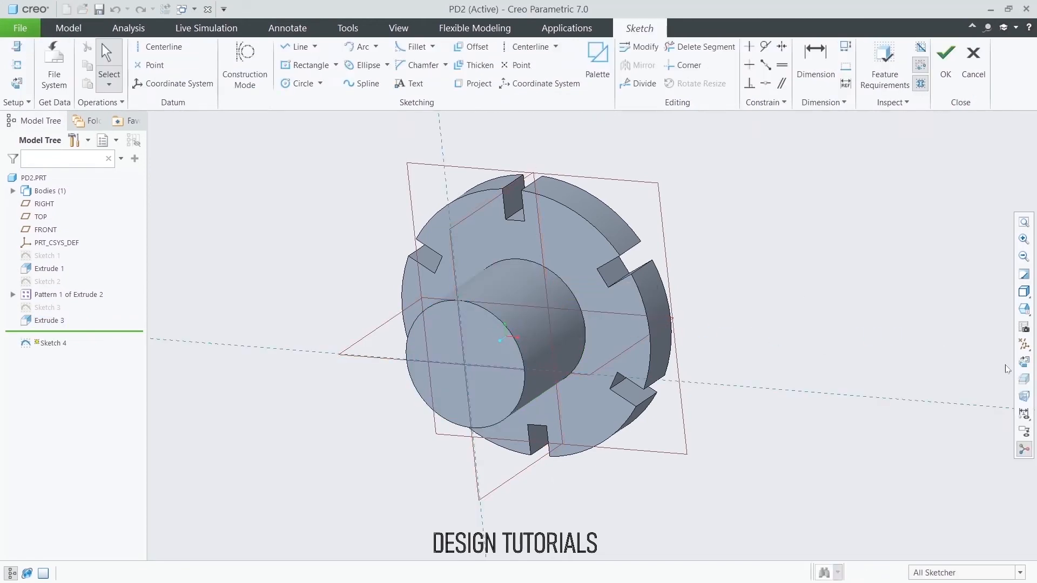
left_click(301, 83)
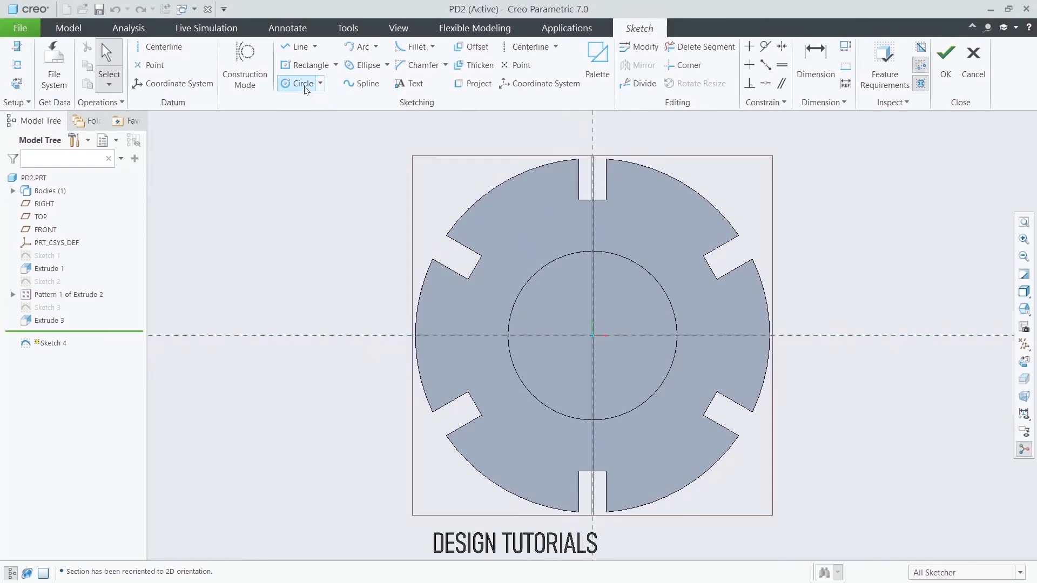
left_click(594, 336)
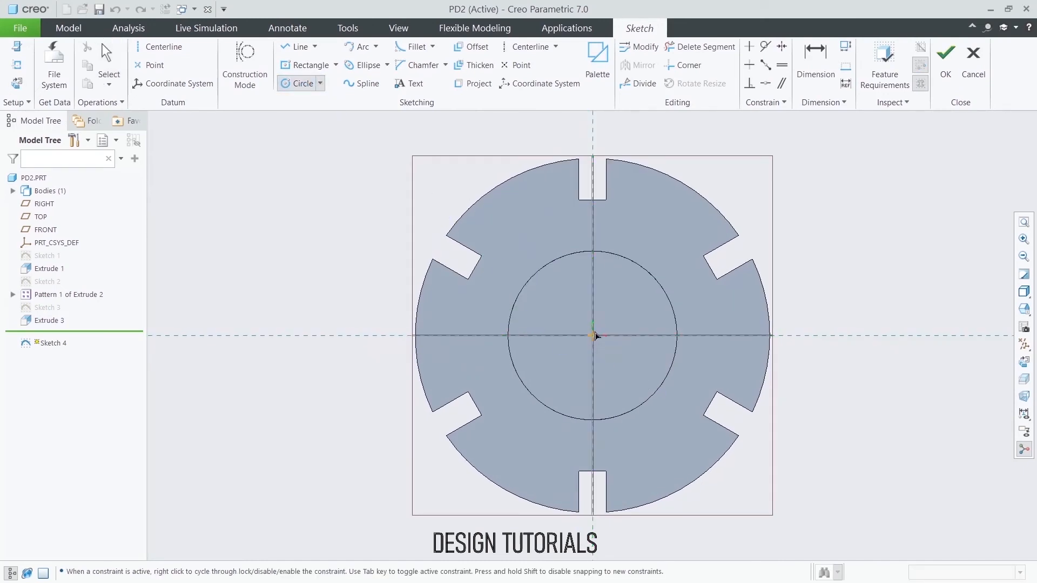
left_click(581, 282)
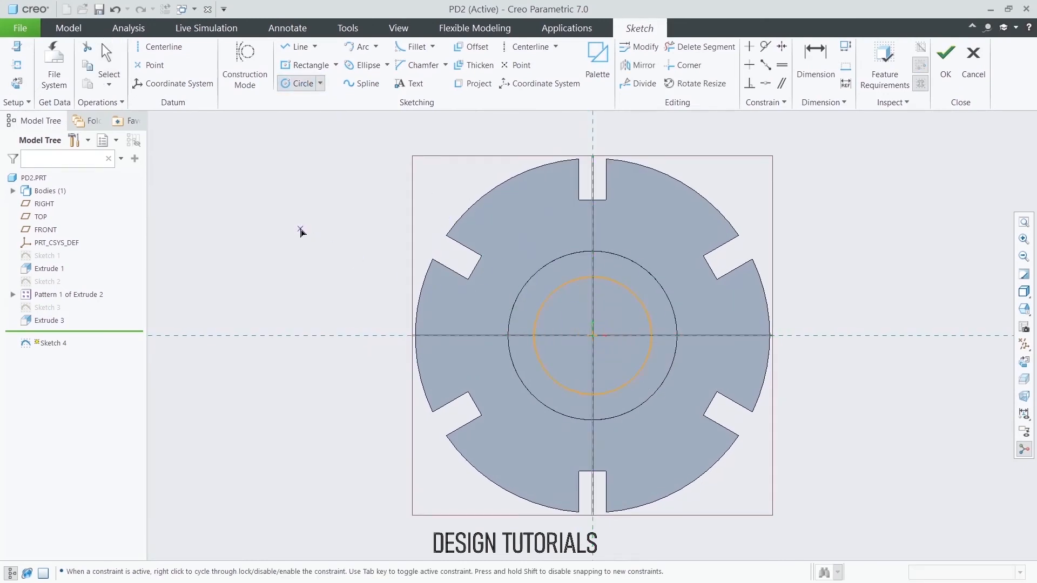
middle_click(301, 232)
left_click_drag(517, 281, 371, 222)
double_click(349, 221)
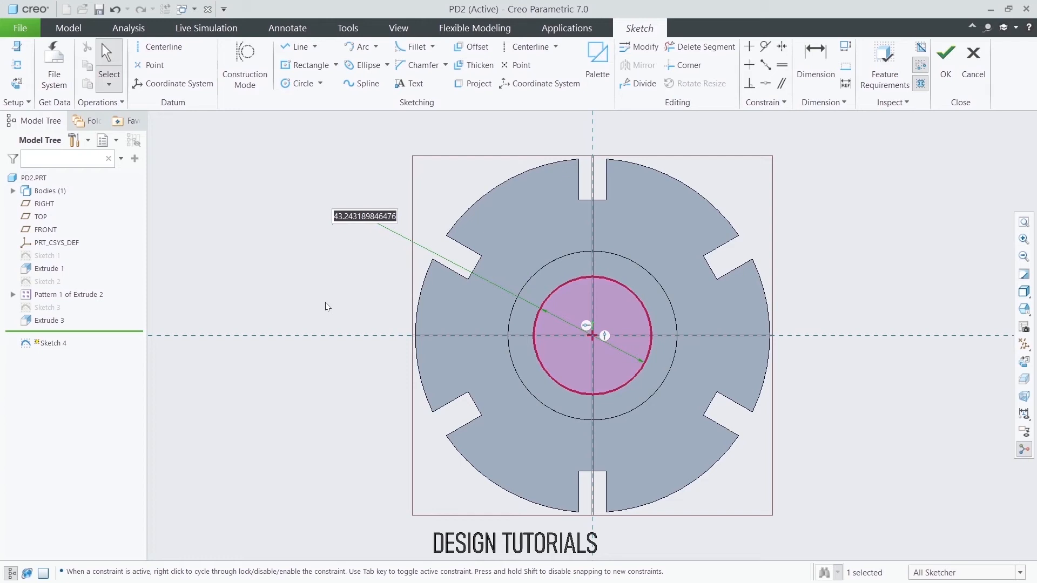
type("40")
key("Return")
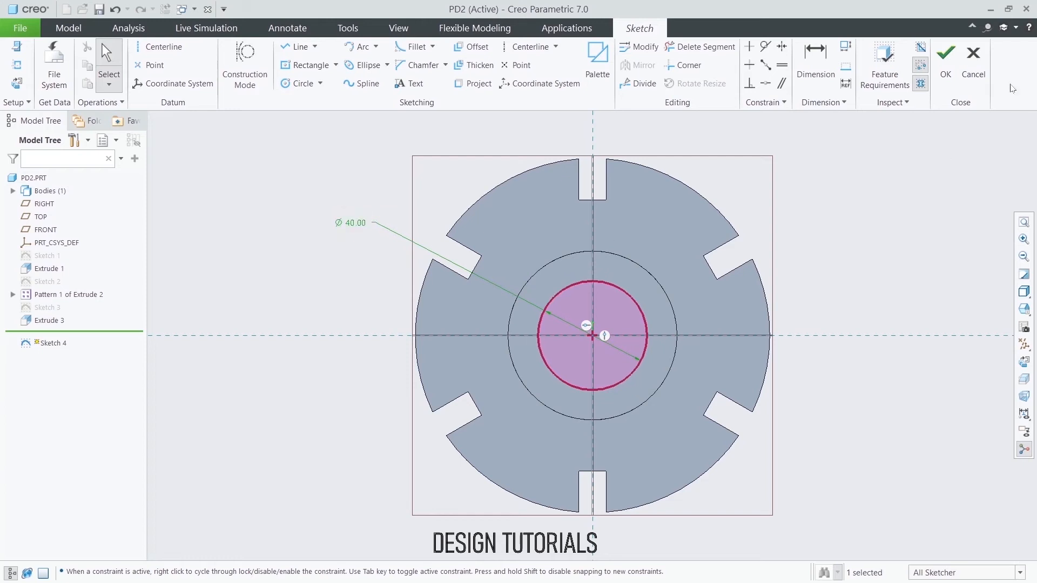
left_click(945, 59)
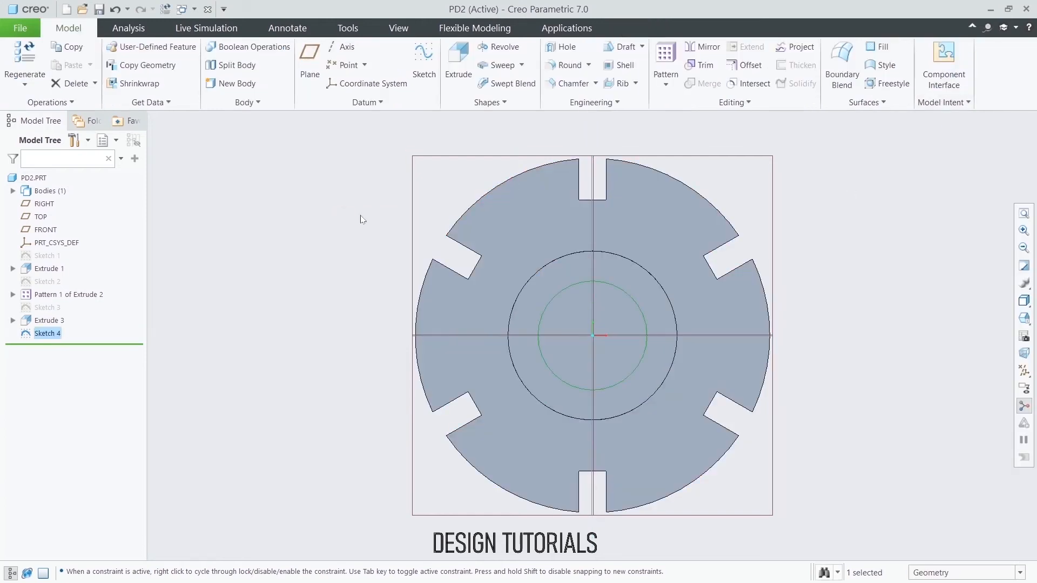
Extrude the 40-diameter circle into the hub, removing material to a depth of 26
left_click(457, 60)
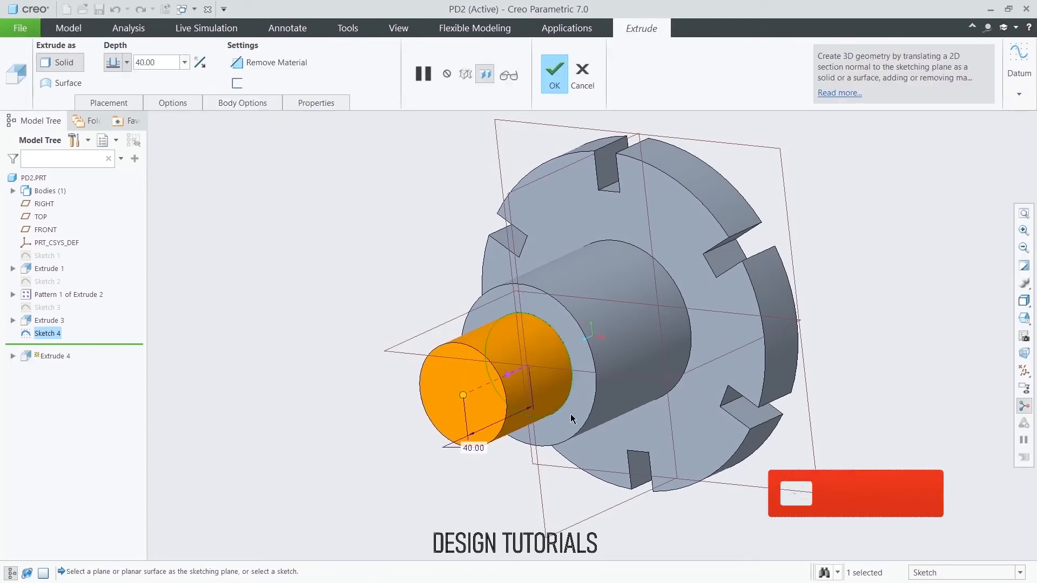
left_click(511, 373)
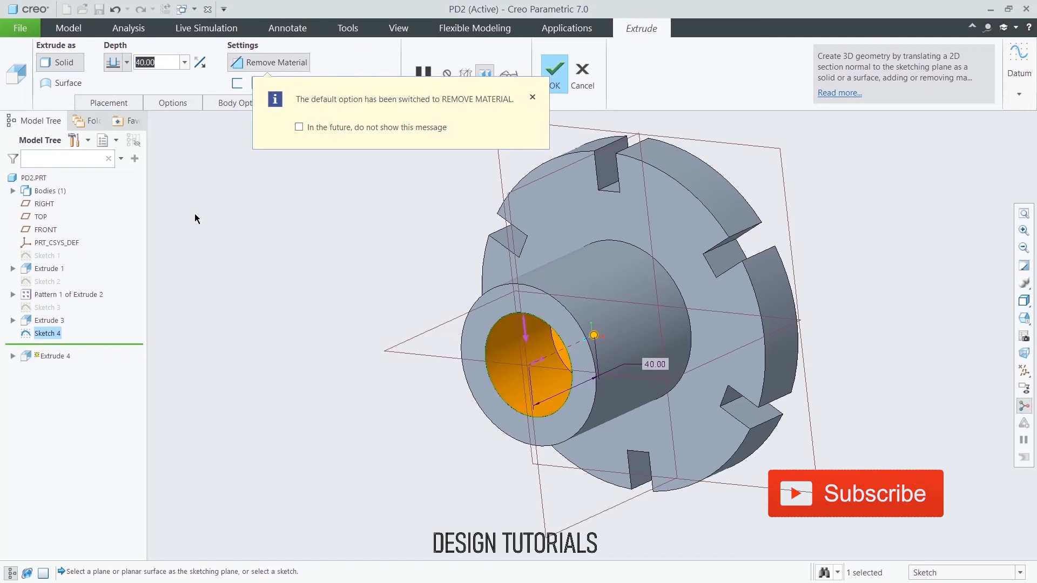
type("26")
key("Return")
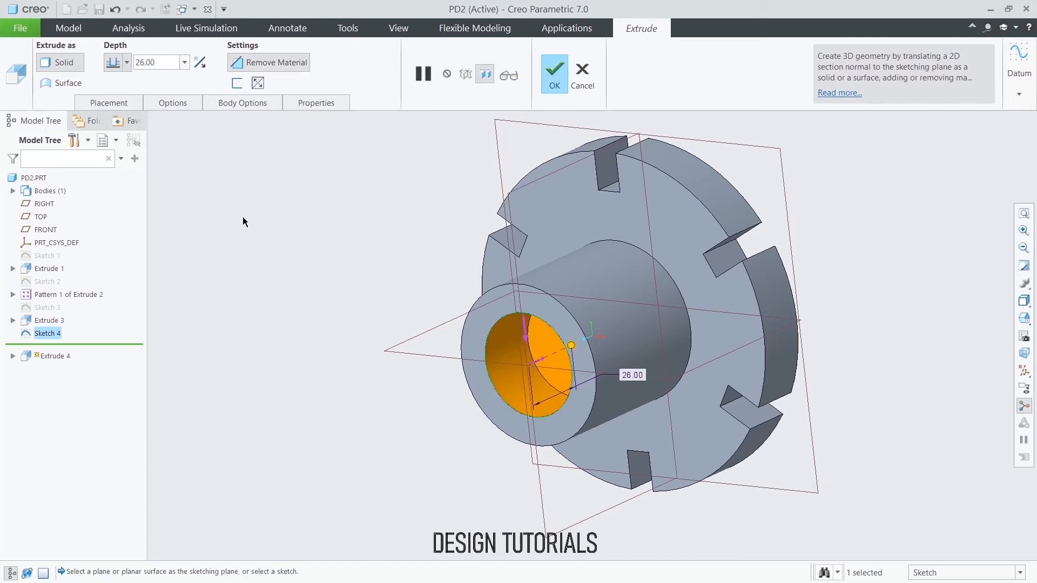
left_click(557, 75)
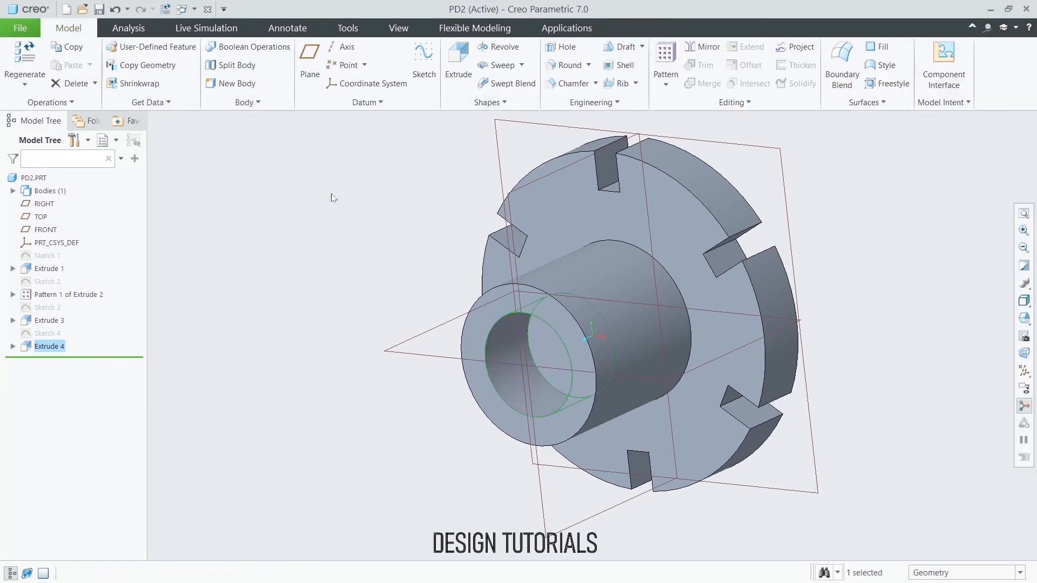
Start a sketch on the floor of the hub's counterbore with the section in 2D orientation
middle_click_drag(368, 394, 394, 378)
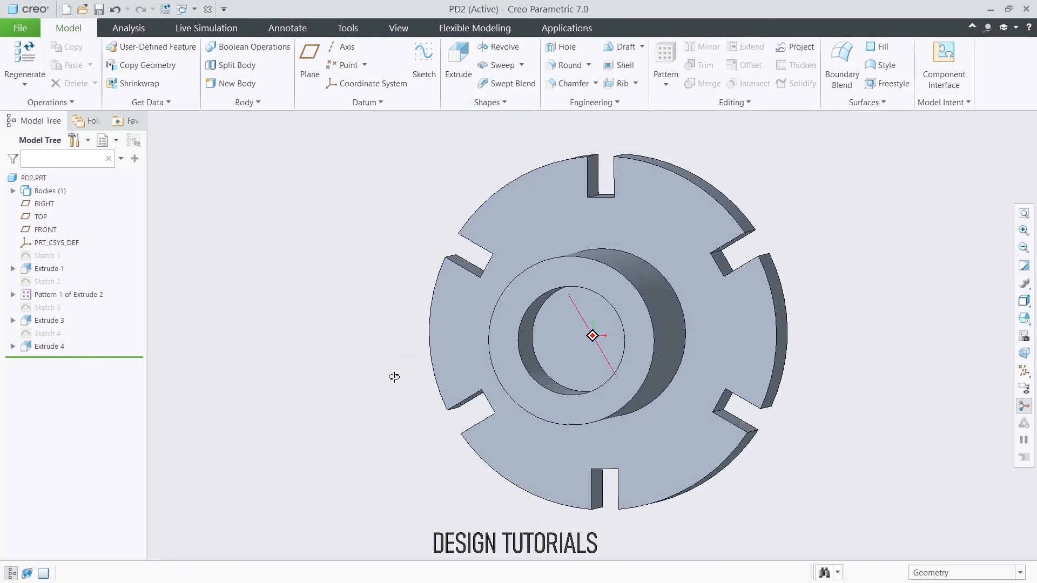
left_click(575, 360)
left_click(649, 306)
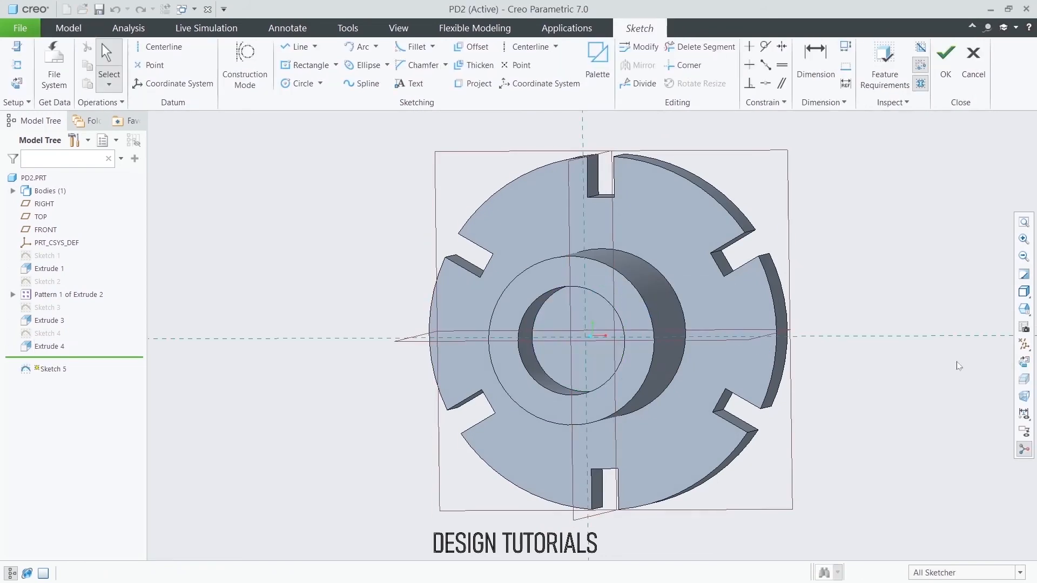
left_click(1027, 362)
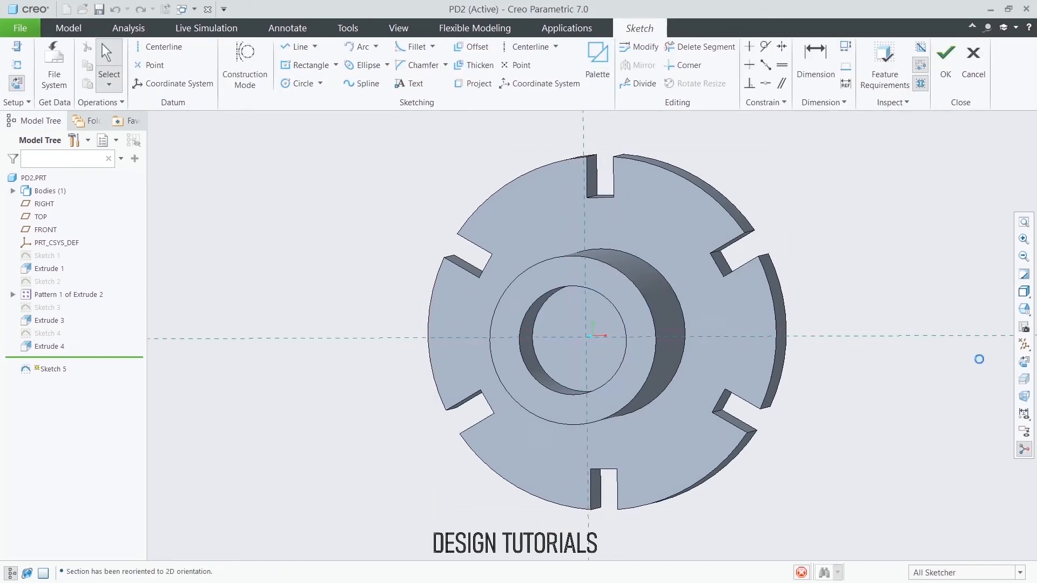
Sketch a circle centred on the origin of the counterbore floor, set its diameter to 25 and finish the sketch
left_click(303, 84)
left_click(592, 335)
left_click(585, 309)
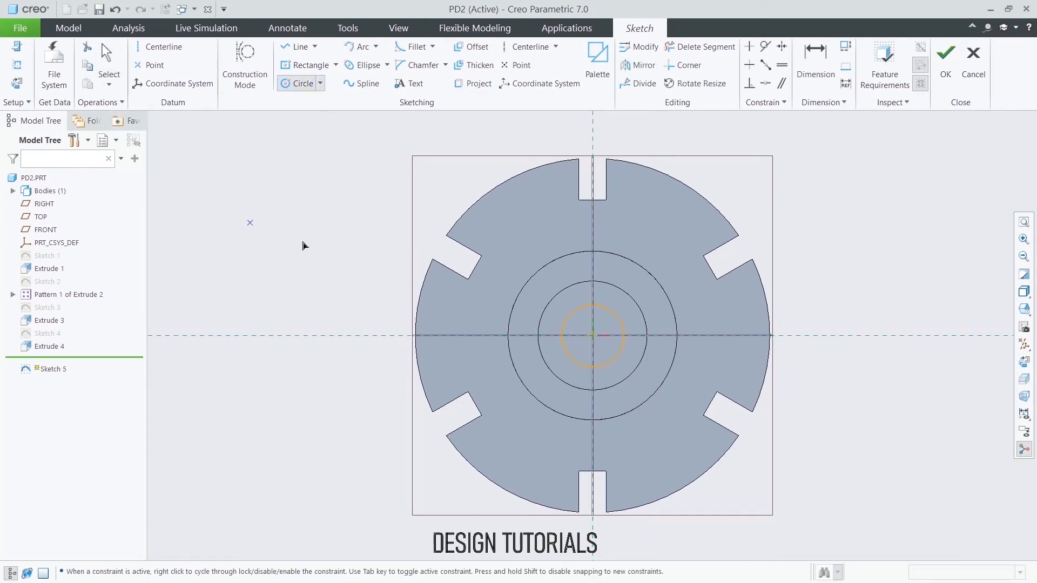
middle_click(444, 301)
left_click_drag(537, 307, 350, 201)
double_click(350, 200)
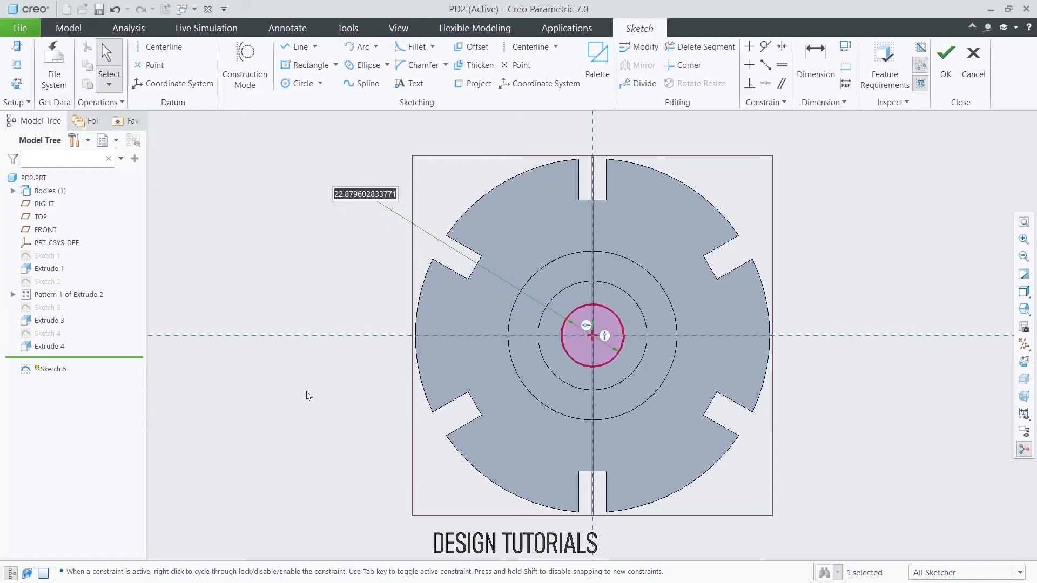
type("25")
key("Return")
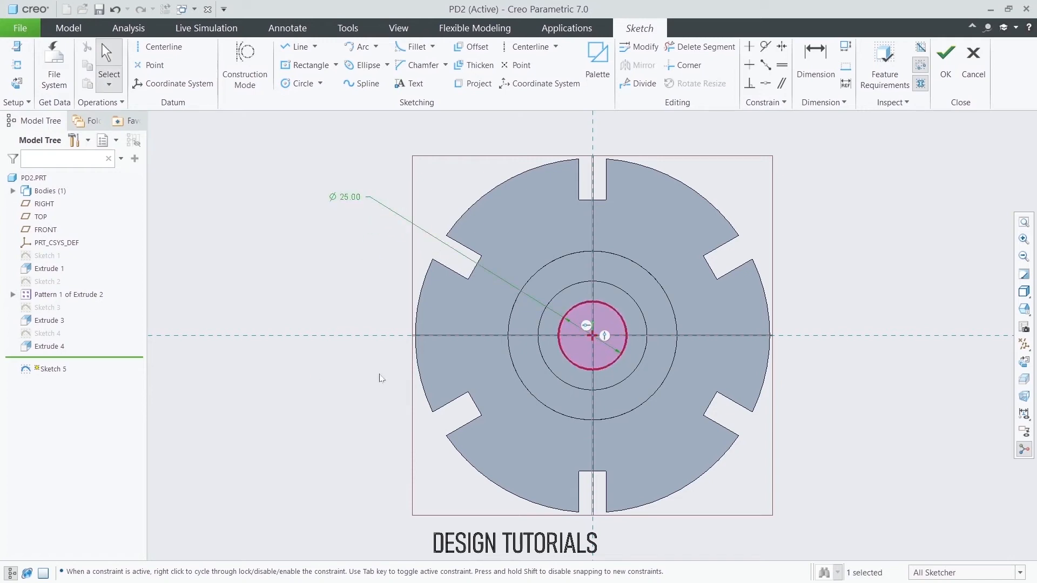
left_click(945, 60)
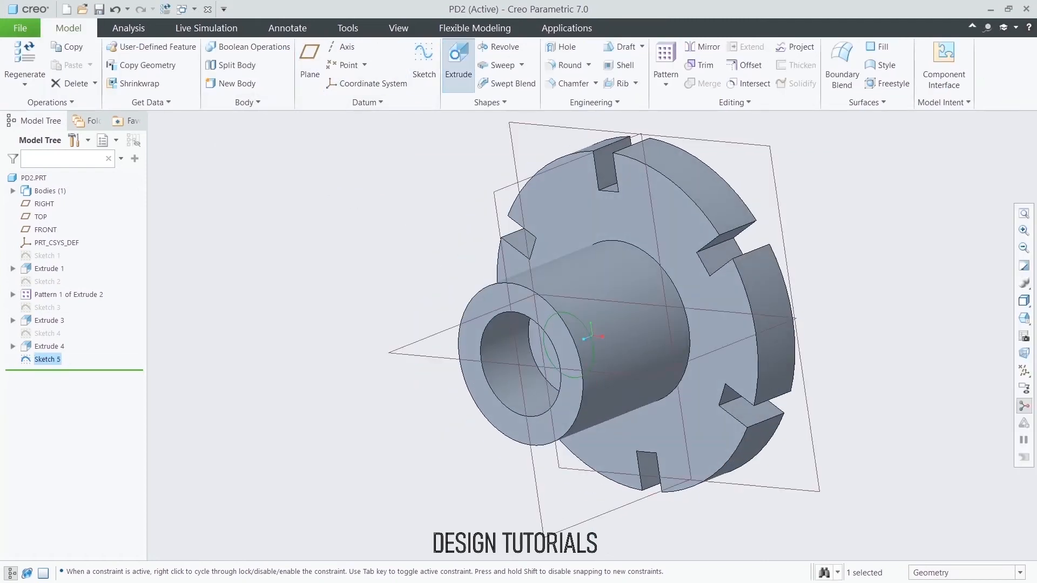
Extrude the 25-diameter circle in the flipped direction, removing material up to the disc's back face, and clear the selection
left_click(457, 59)
middle_click_drag(325, 240, 308, 233)
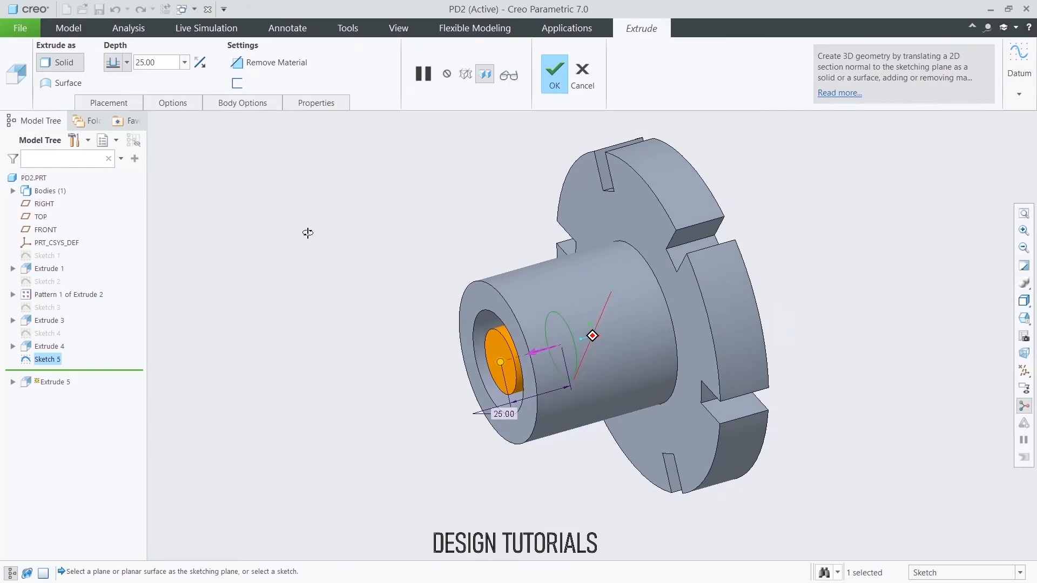
left_click(200, 62)
left_click(126, 62)
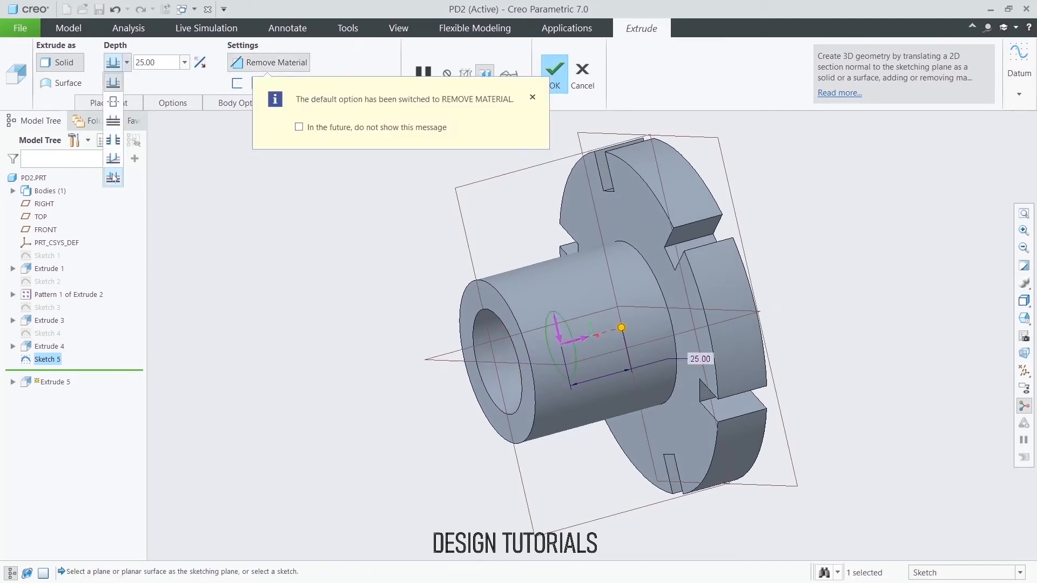
left_click(113, 178)
middle_click_drag(708, 192, 797, 199)
left_click(737, 245)
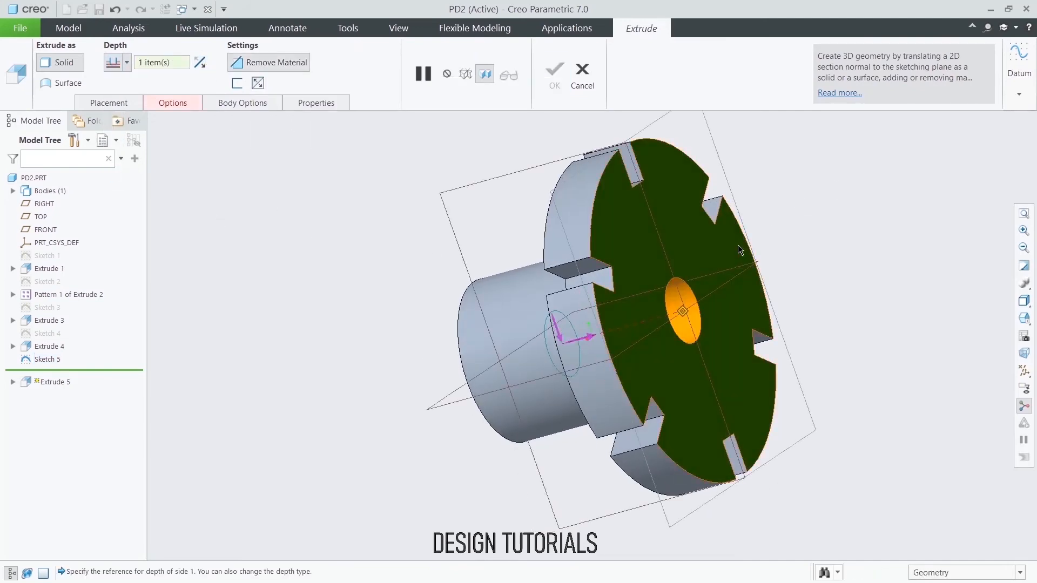
left_click(556, 81)
left_click(368, 226)
Start a sketch on the TOP datum plane with the section in 2D orientation
middle_click_drag(368, 227, 478, 212)
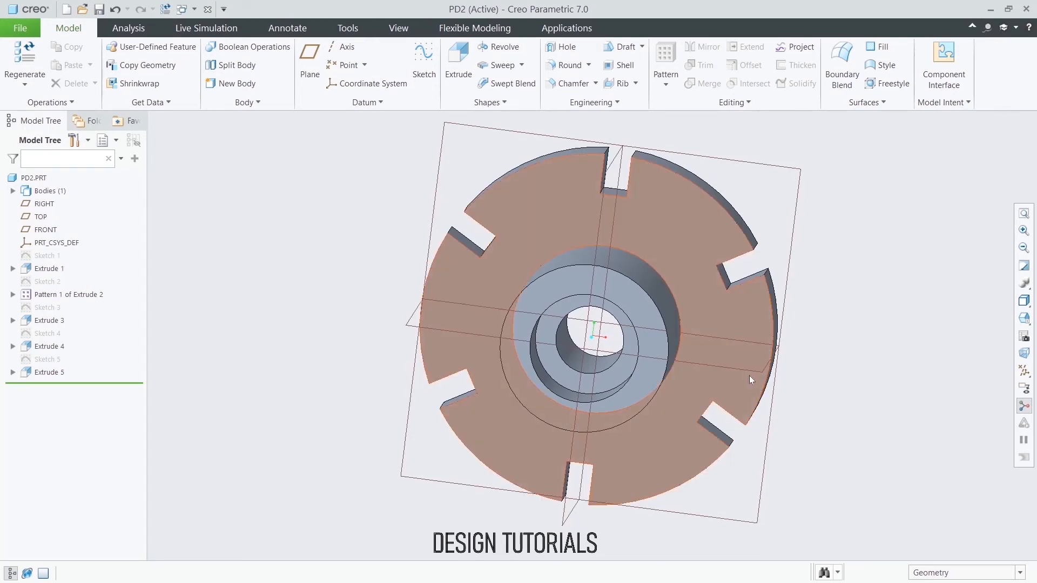
left_click(752, 371)
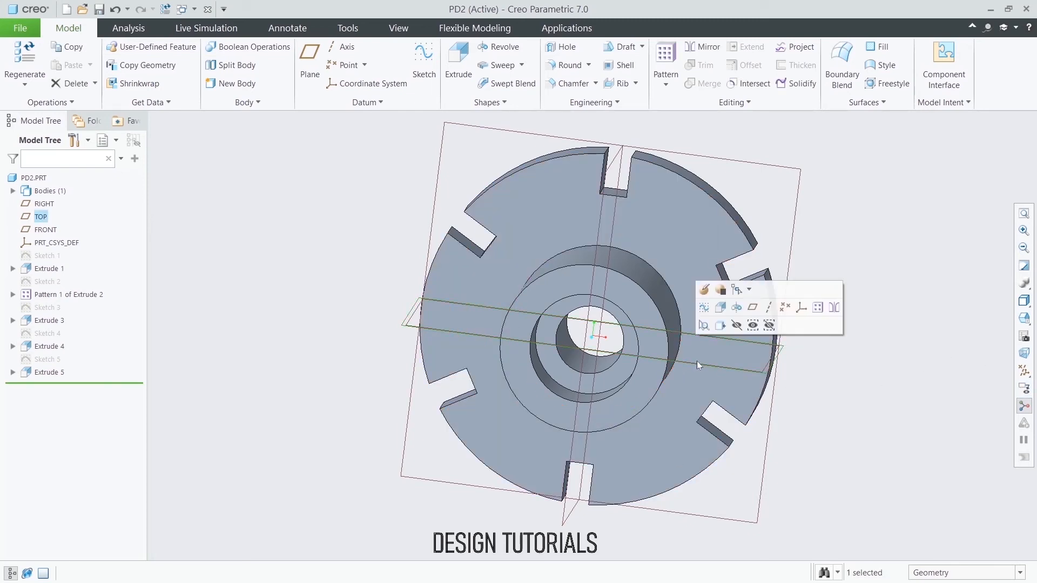
left_click(721, 306)
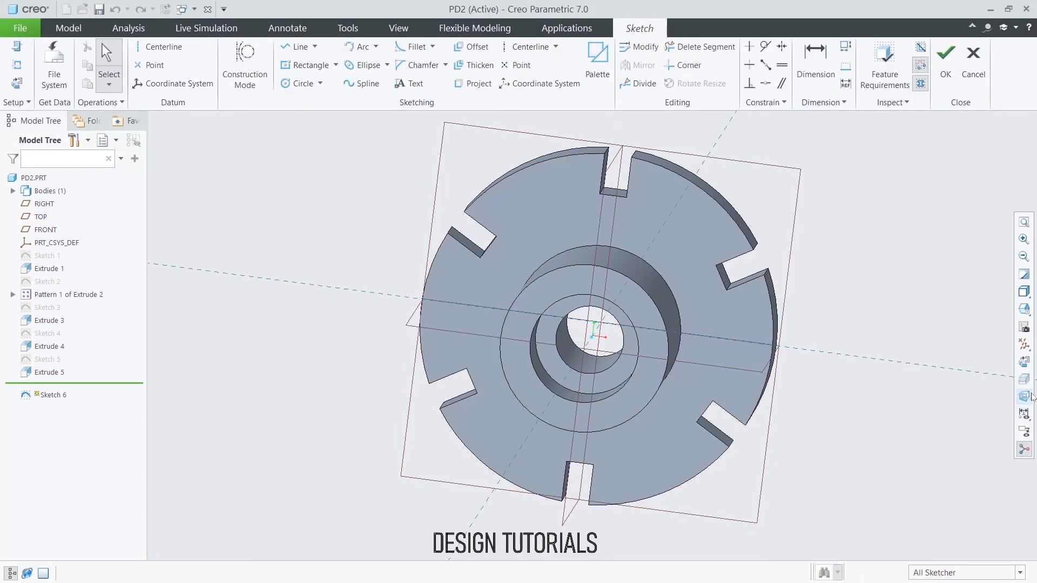
left_click(1023, 362)
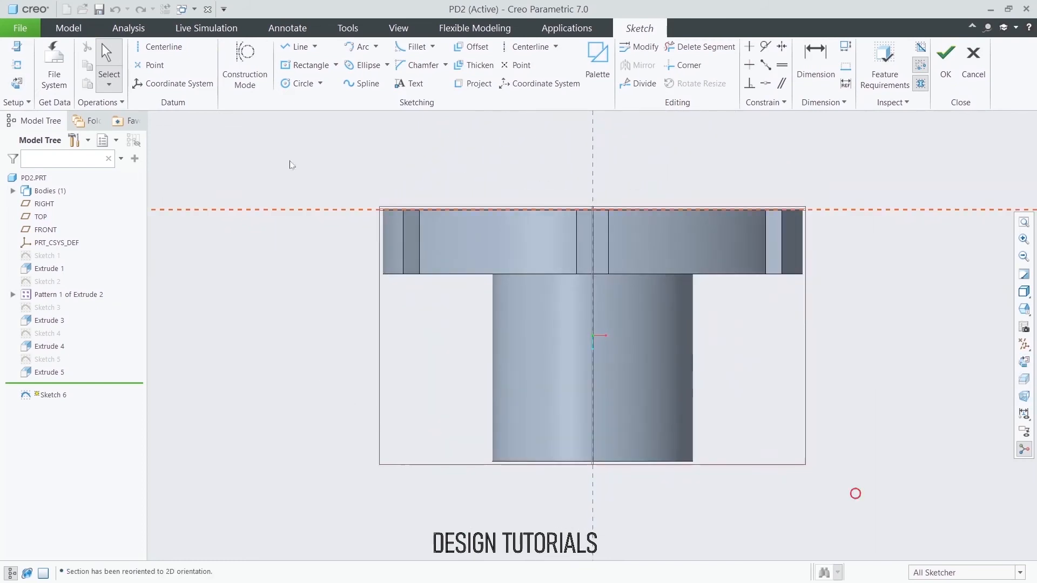
Draw a vertical centreline through the sketch origin along the hub's axis
left_click(527, 46)
left_click(592, 210)
left_click(594, 163)
scroll(505, 166, "up", 1)
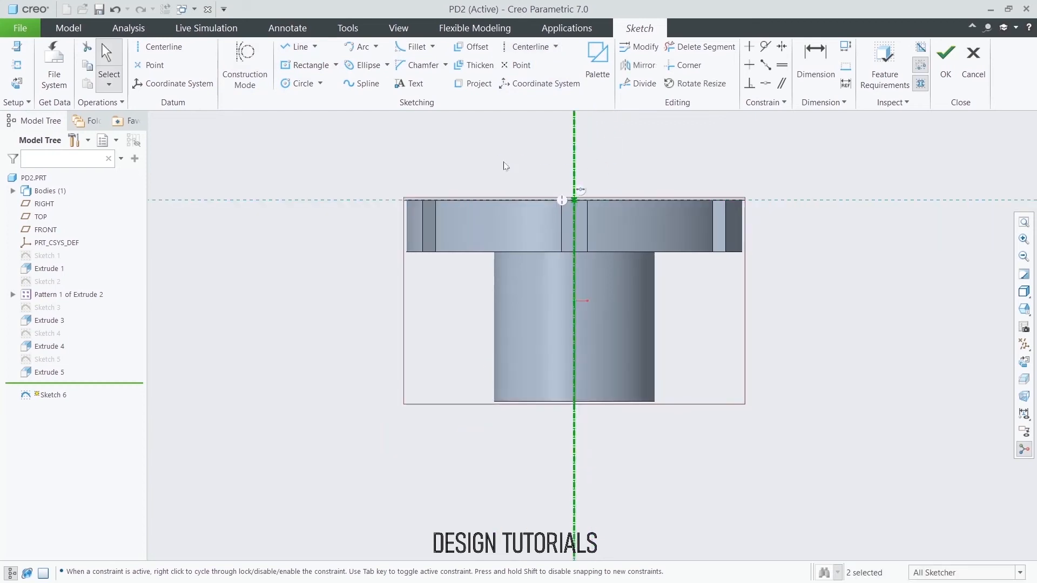
Sketch a closed right triangle with a vertical leg about 9.6 long in the outer corner of the hub's free end
left_click(297, 47)
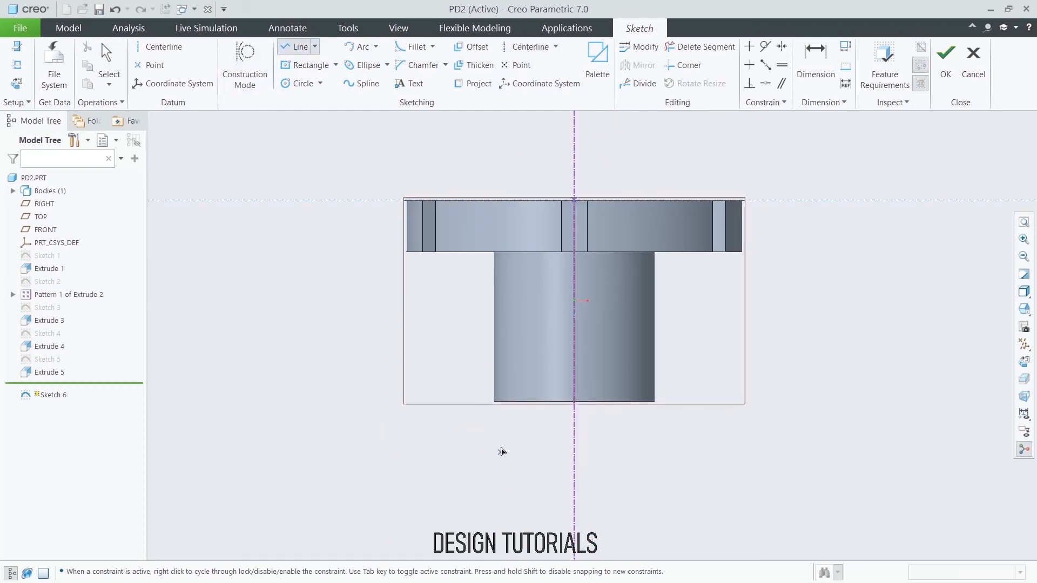
scroll(499, 448, "down", 3)
left_click(479, 339)
left_click(479, 263)
left_click(560, 336)
left_click(483, 337)
middle_click(415, 293)
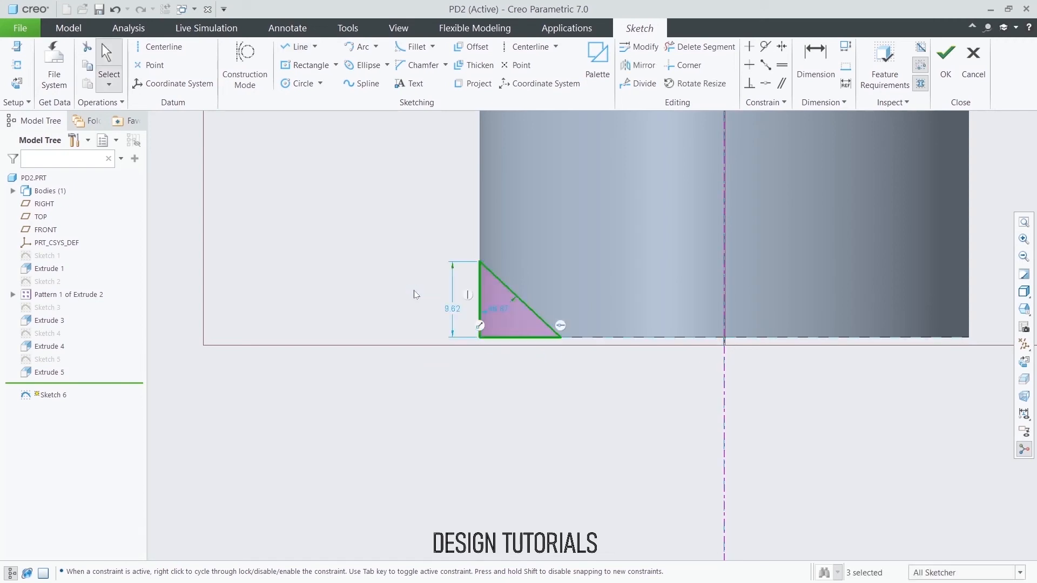
Set the triangle's vertical leg to 12 and the angle of its sloping side to 30 degrees, and finish the sketch
double_click(450, 312)
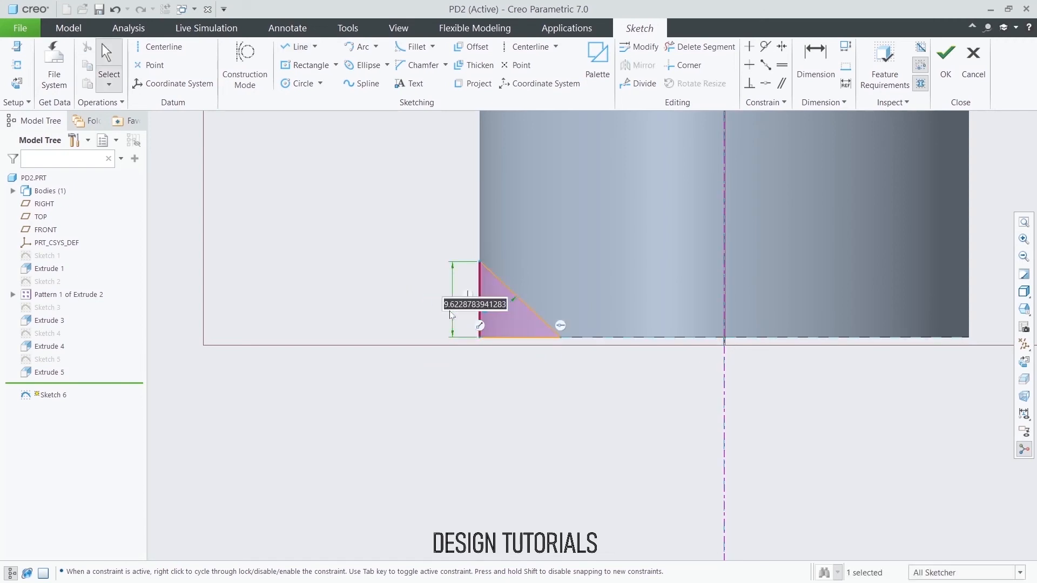
type("12")
key("Return")
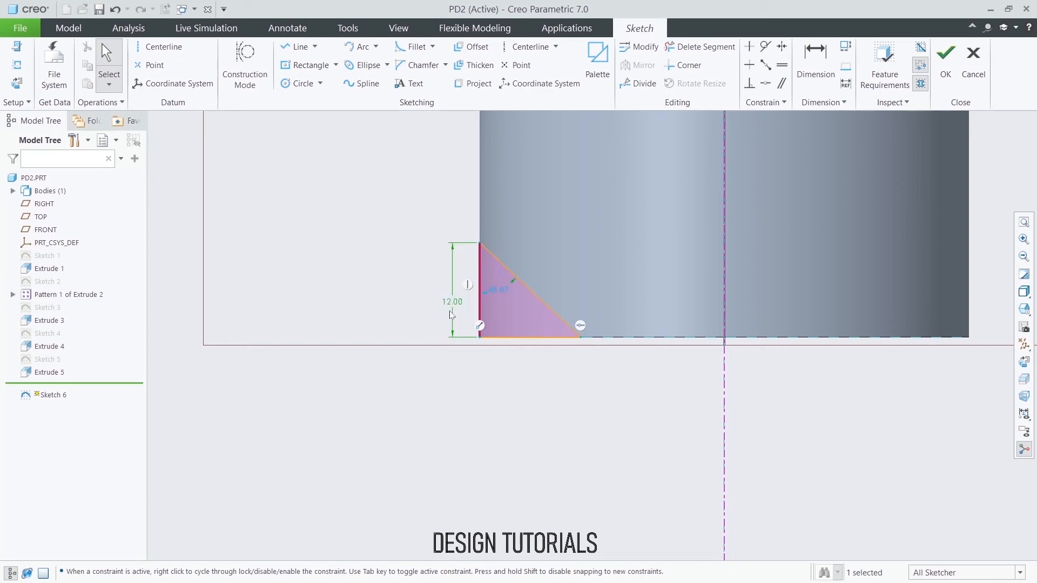
double_click(492, 291)
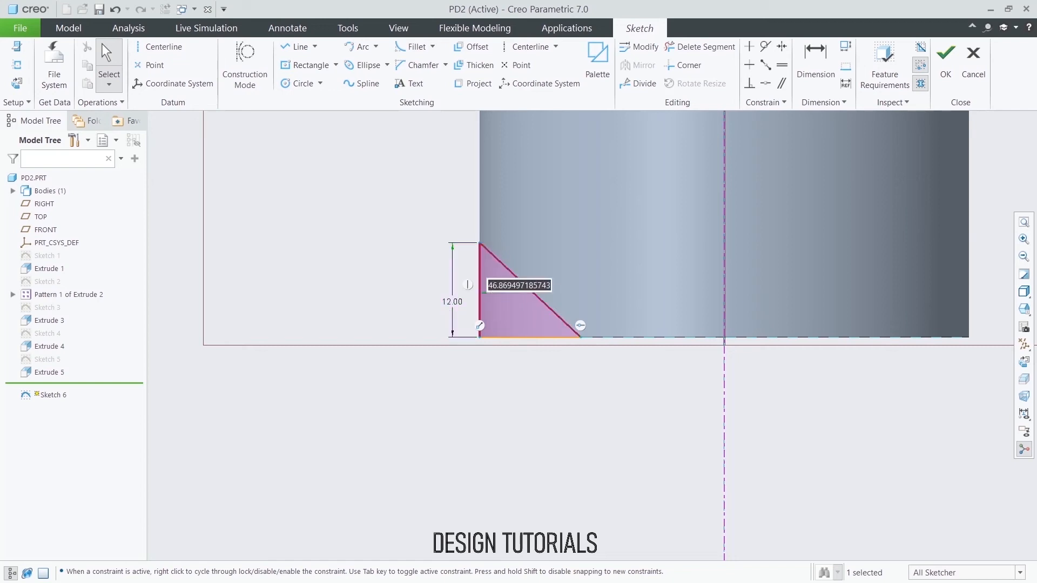
type("30")
key("Return")
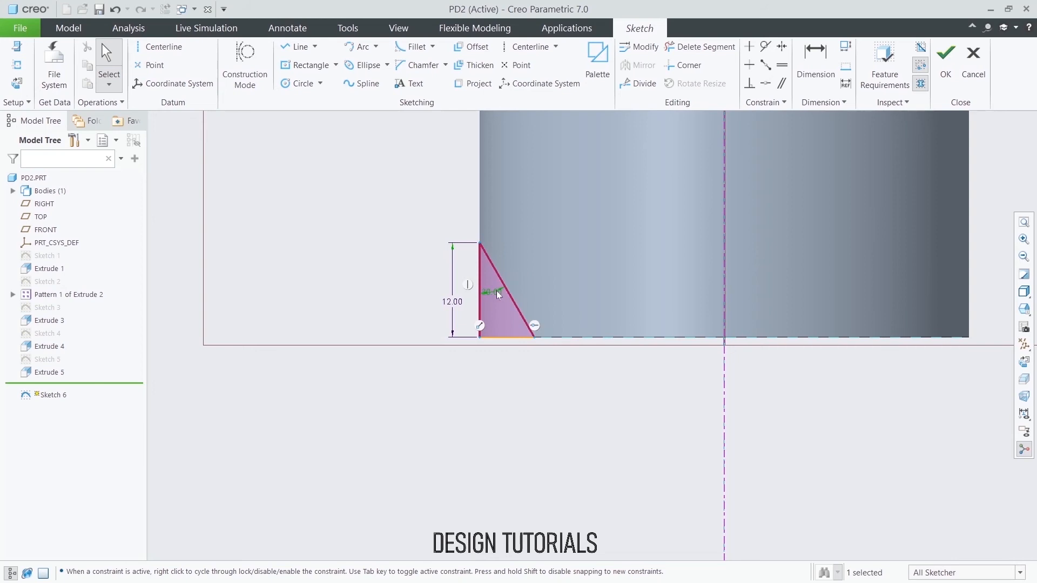
left_click(945, 60)
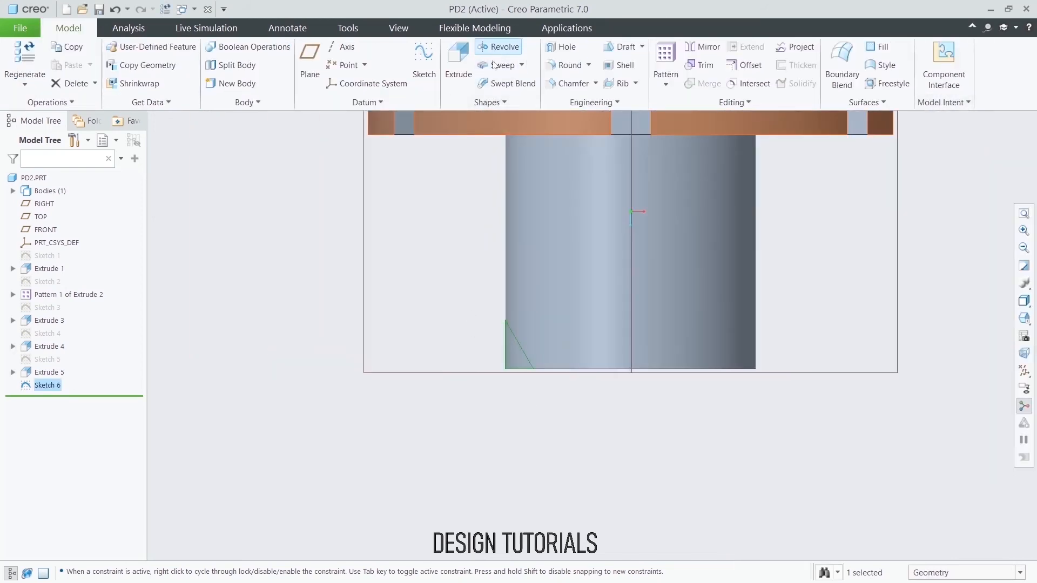
Revolve the triangle sketch 360 degrees about its internal centreline, removing material from the hub's outer end
left_click(424, 234)
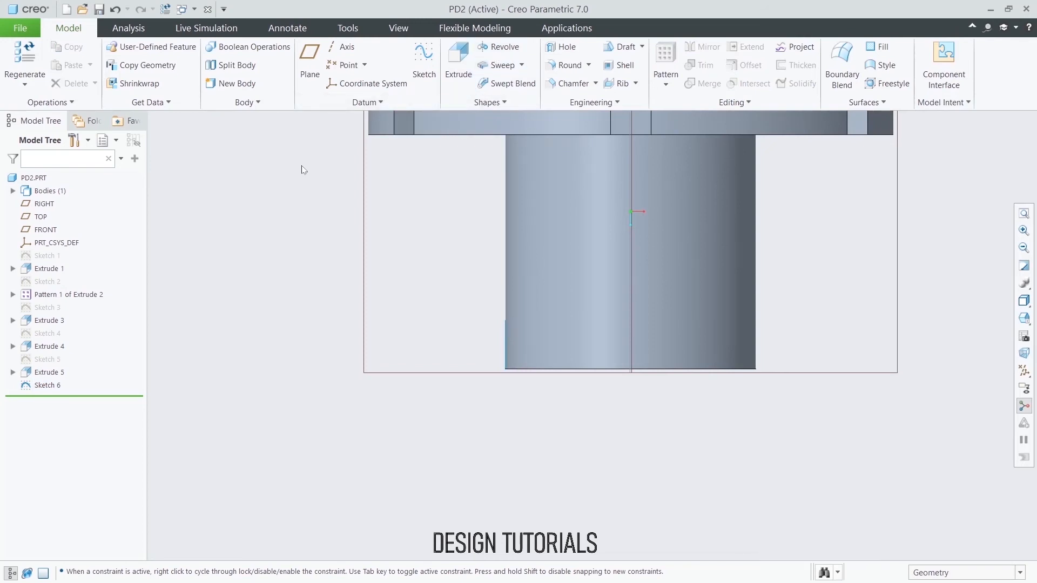
scroll(327, 196, "down", 3)
left_click(497, 47)
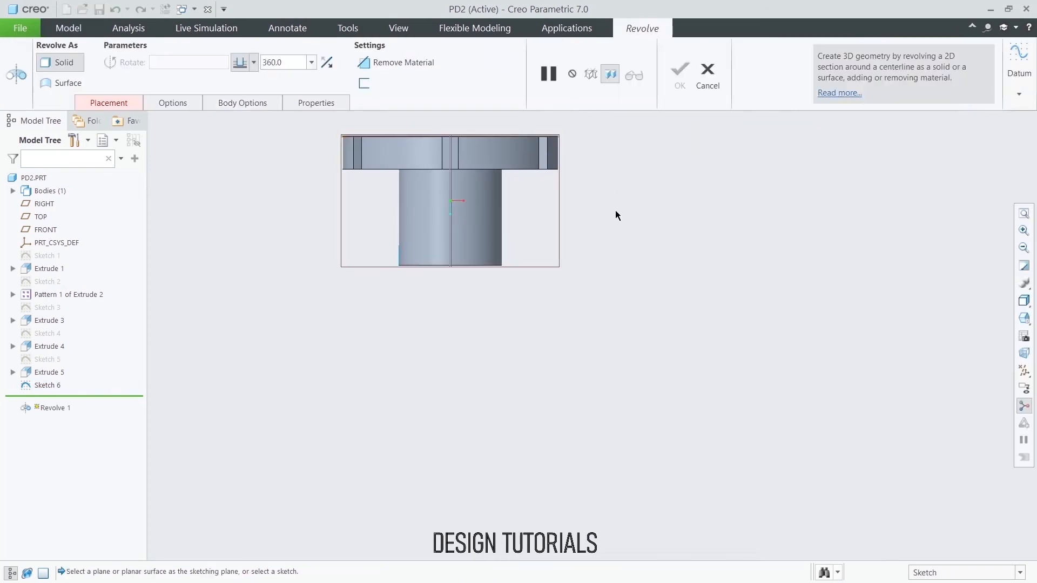
middle_click_drag(516, 372, 500, 332)
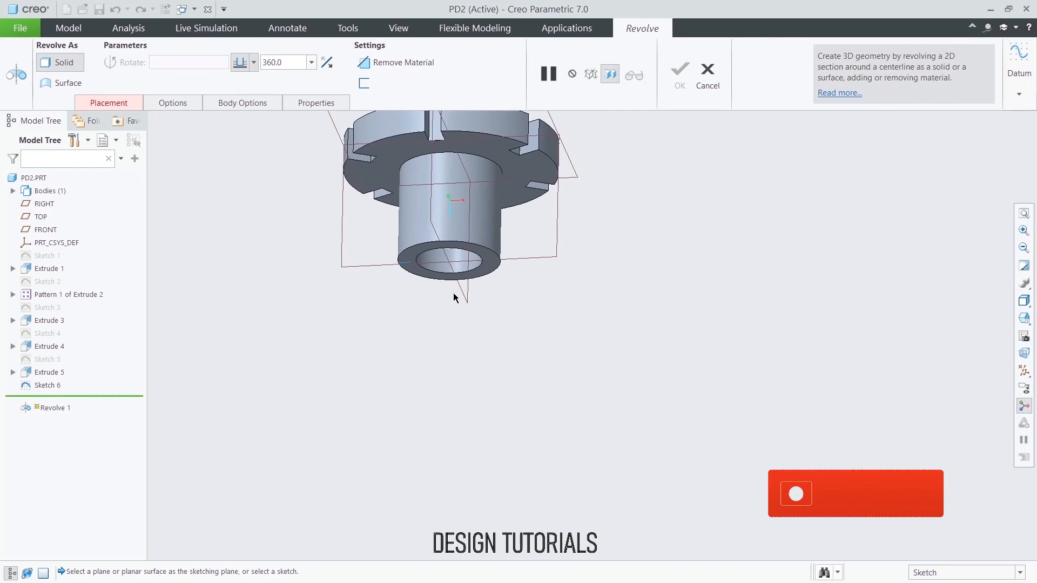
middle_click_drag(452, 292, 420, 265)
left_click(423, 264)
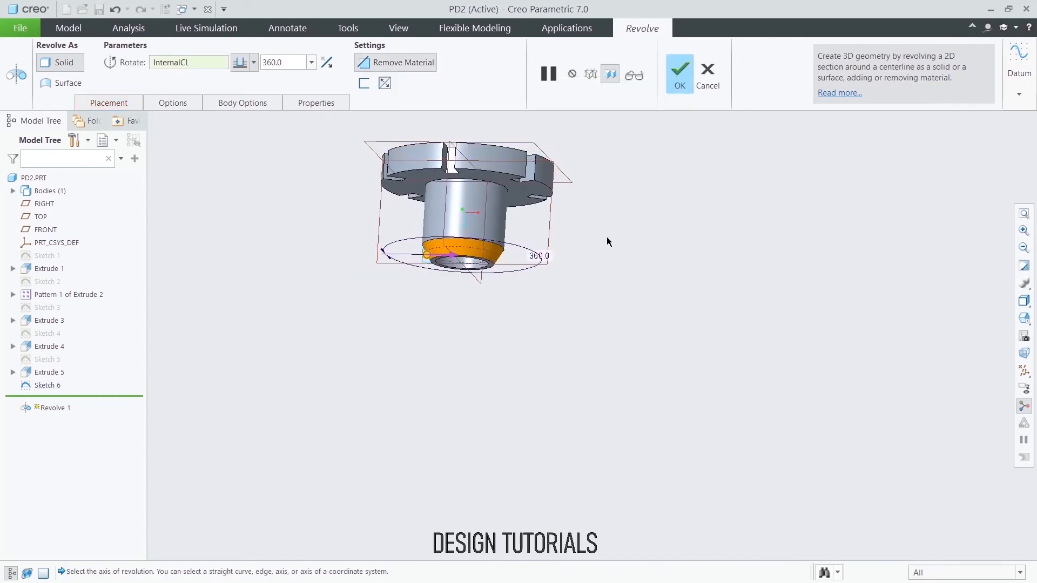
left_click(678, 80)
Turn off the display of all datum entities and inspect the bevelled hub end and stepped bore
middle_click_drag(673, 158, 592, 189)
scroll(592, 189, "down", 3)
scroll(756, 405, "up", 2)
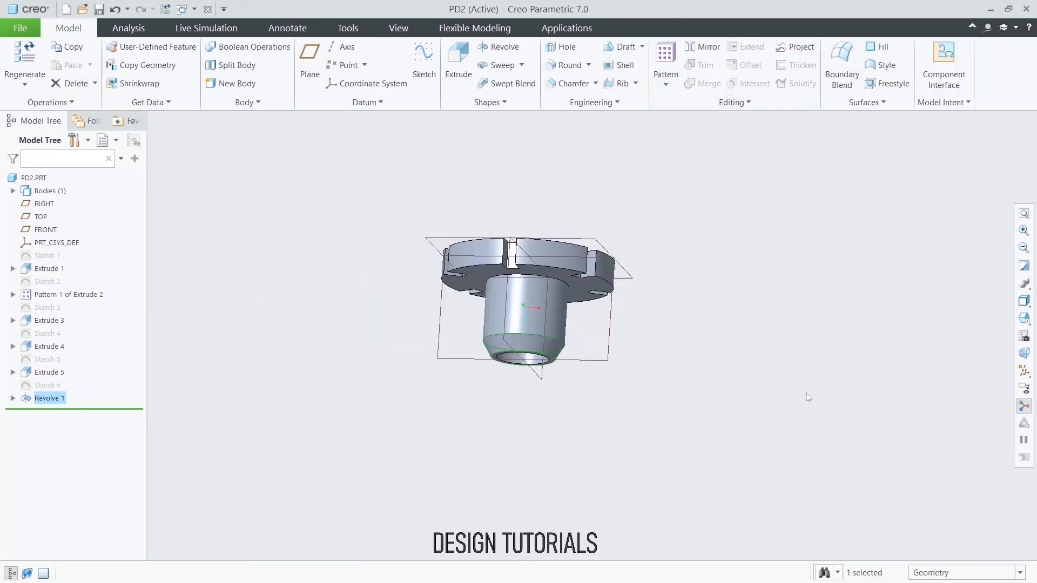
left_click(1018, 389)
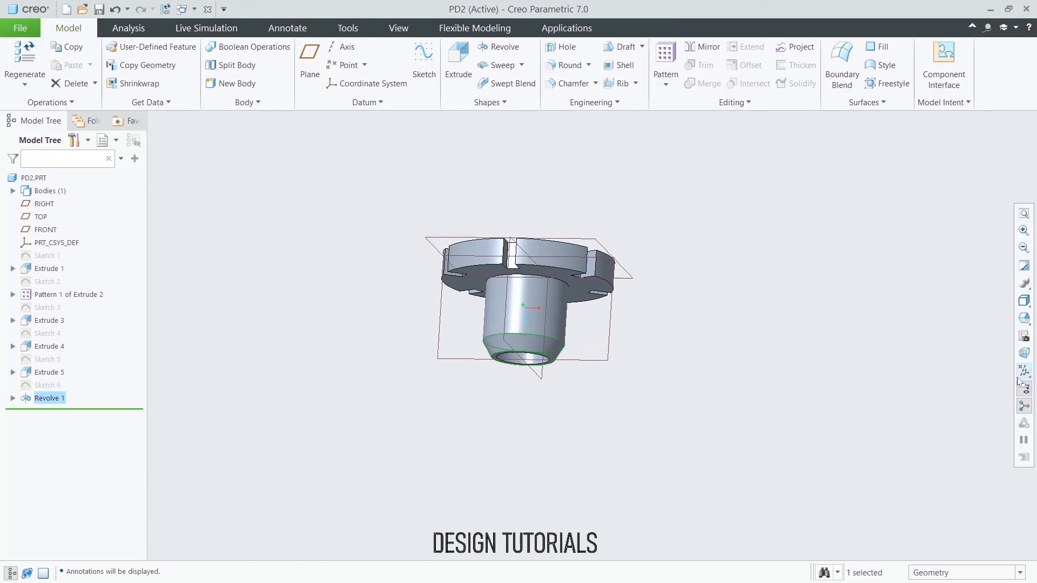
left_click(1022, 372)
left_click(977, 389)
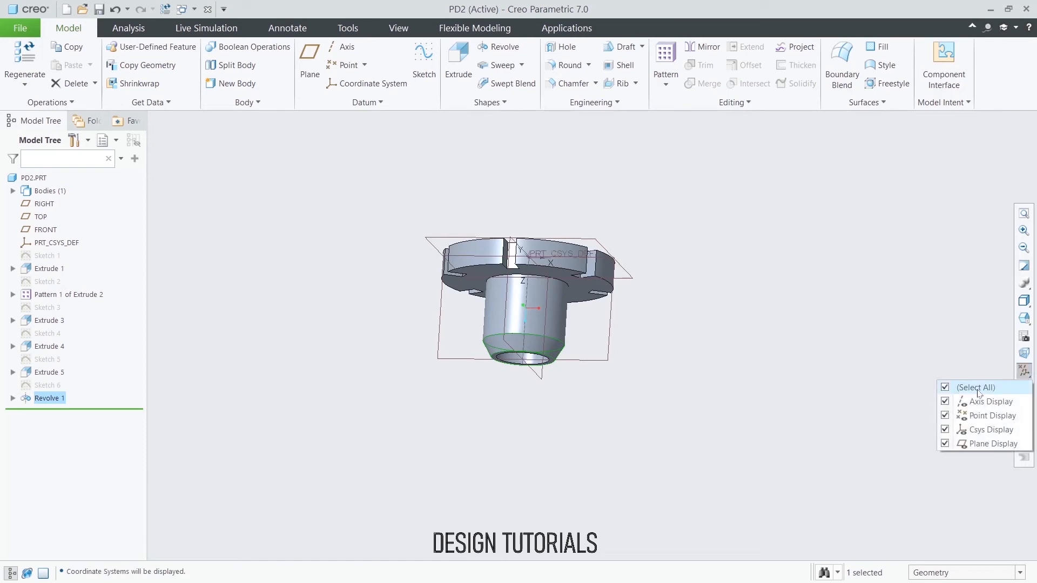
left_click(945, 388)
middle_click_drag(753, 382, 767, 317)
left_click(688, 356)
mouse_move(656, 384)
middle_mouse_down()
mouse_move(683, 377)
mouse_move(640, 387)
middle_mouse_up()
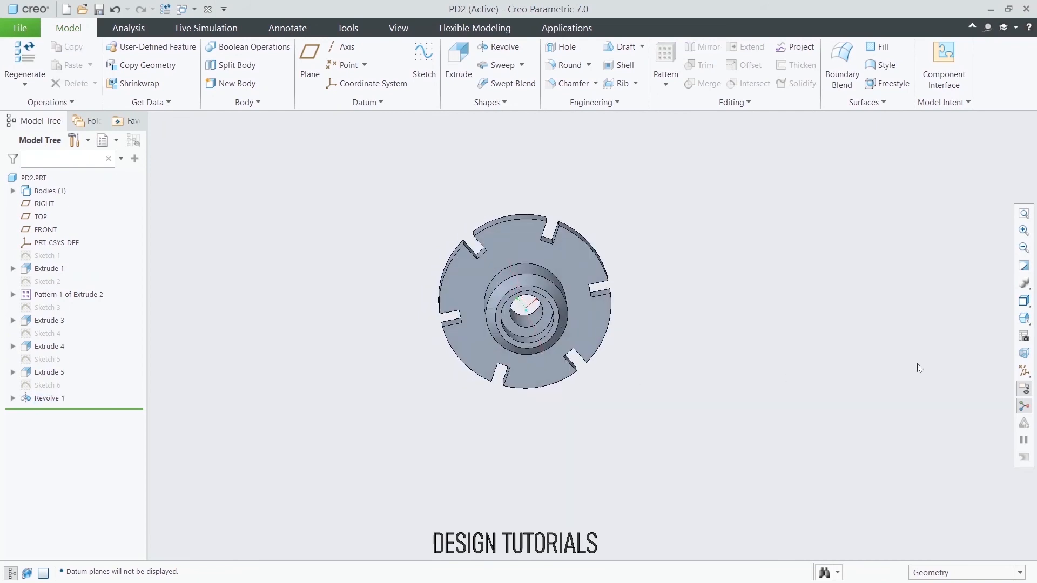
Display all datum entities, turn off annotations, and start a sketch on the TOP datum plane in 2D orientation
left_click(1027, 390)
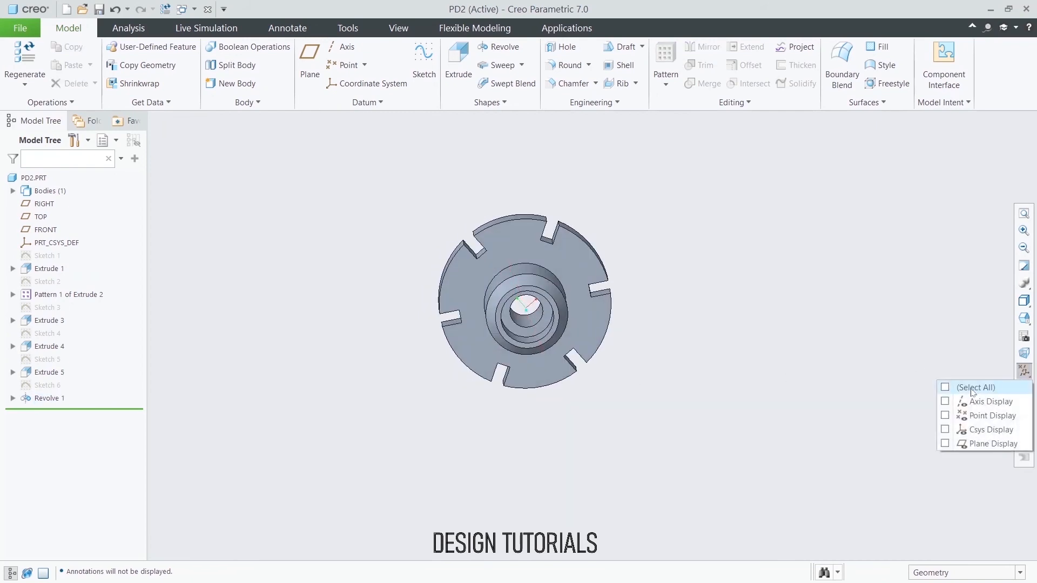
left_click(950, 387)
middle_click_drag(777, 301, 620, 281)
left_click(618, 281)
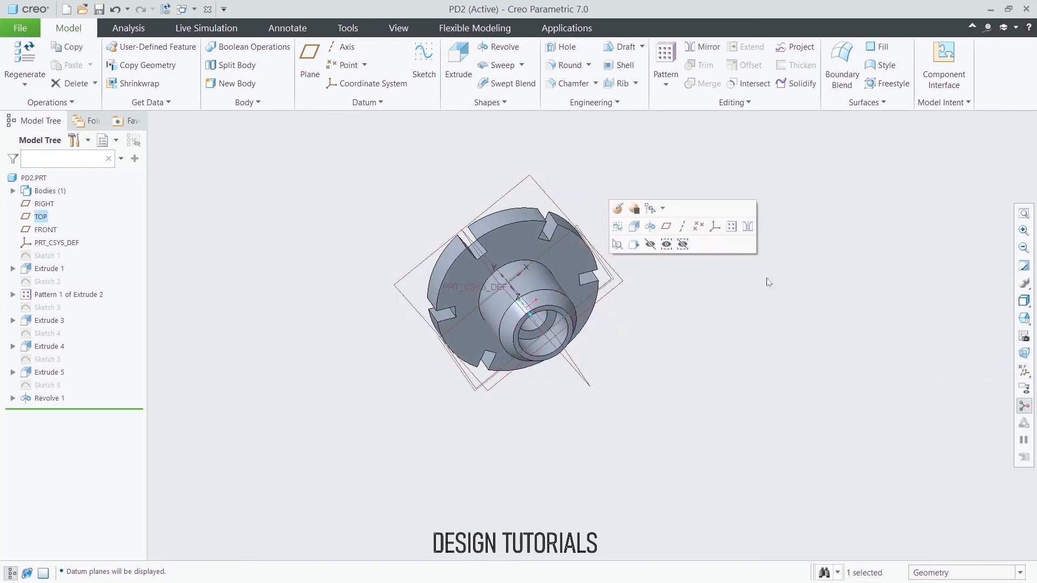
left_click(616, 227)
left_click(1023, 308)
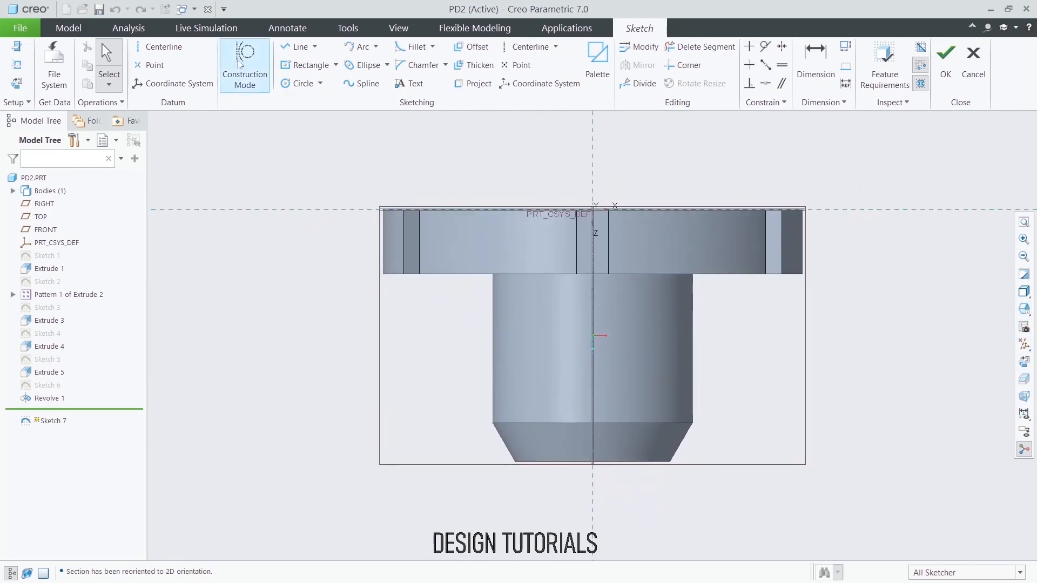
Sketch a circle about 11 in diameter centred on the hub's vertical axis, between the flange and the bevel
left_click(299, 83)
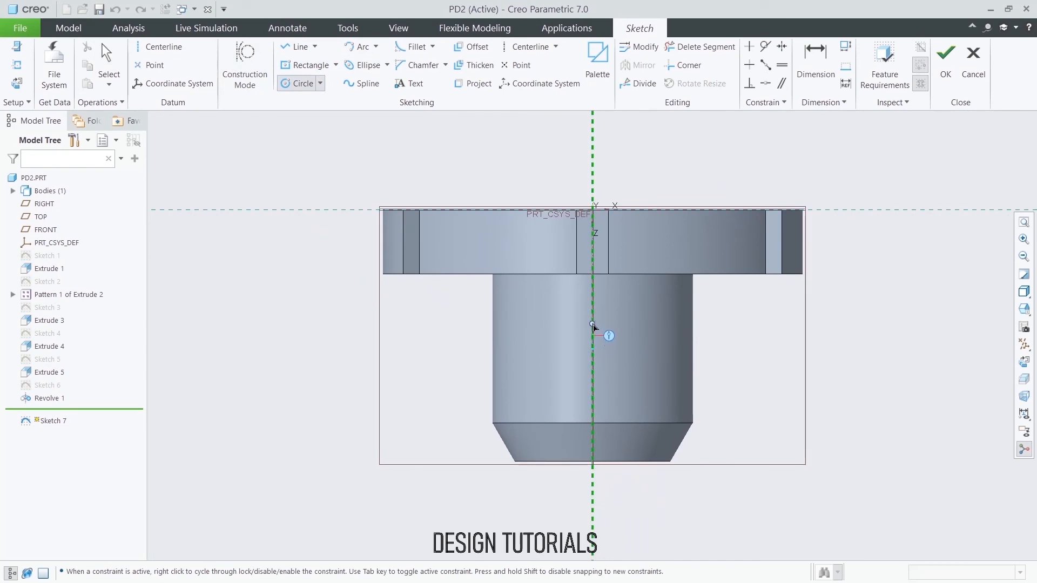
left_click(592, 323)
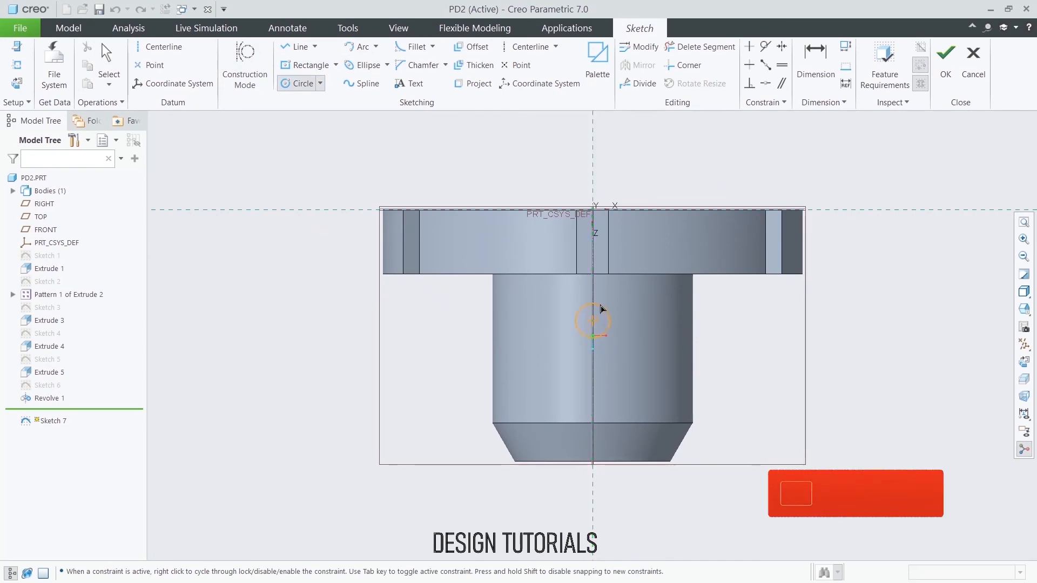
left_click(601, 308)
middle_click(459, 354)
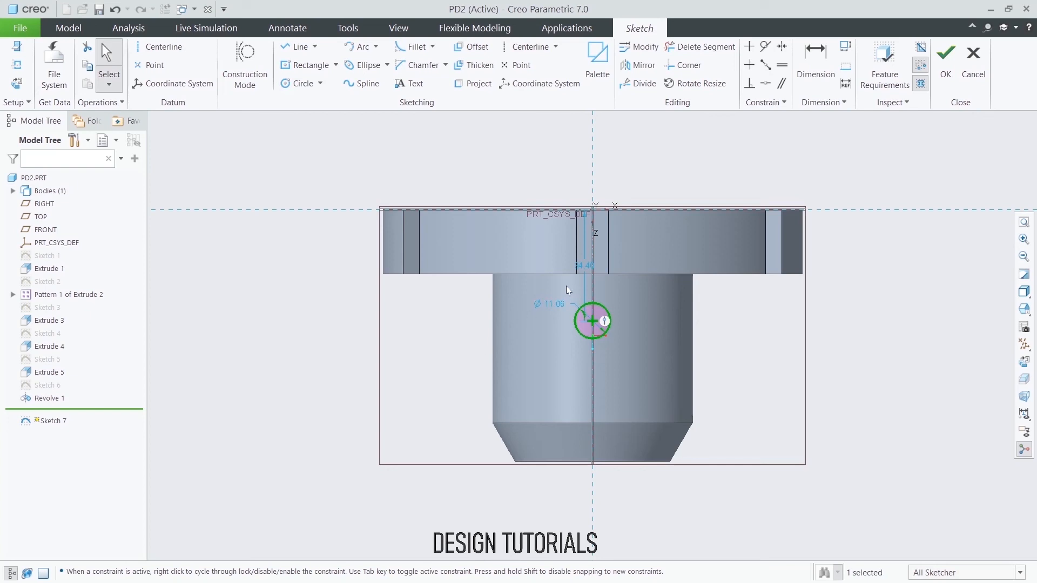
Dimension the circle's centre from the hub's free end edge and set the distance to 52
left_click(815, 60)
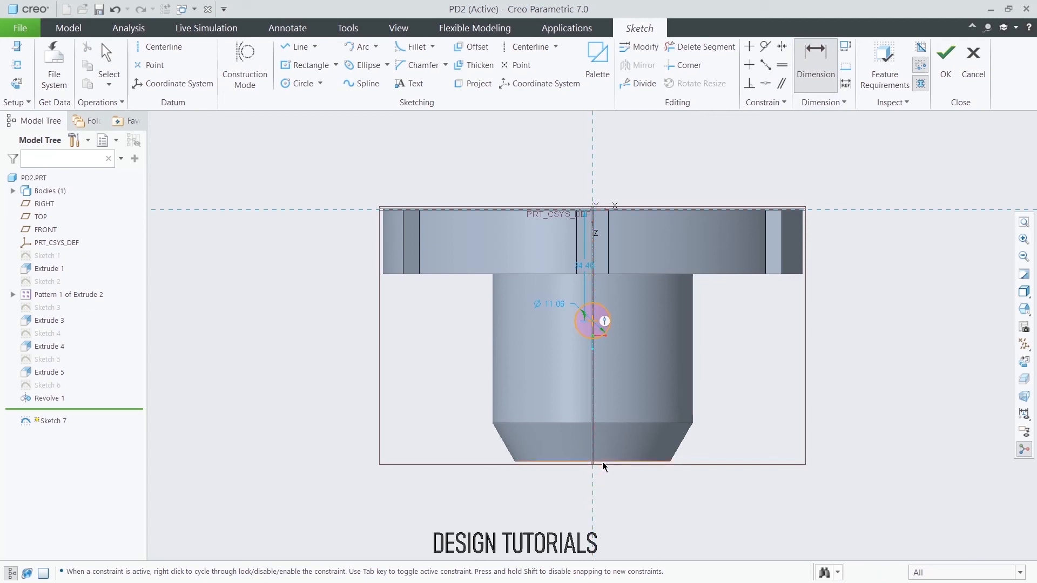
left_click(596, 327)
middle_click(771, 385)
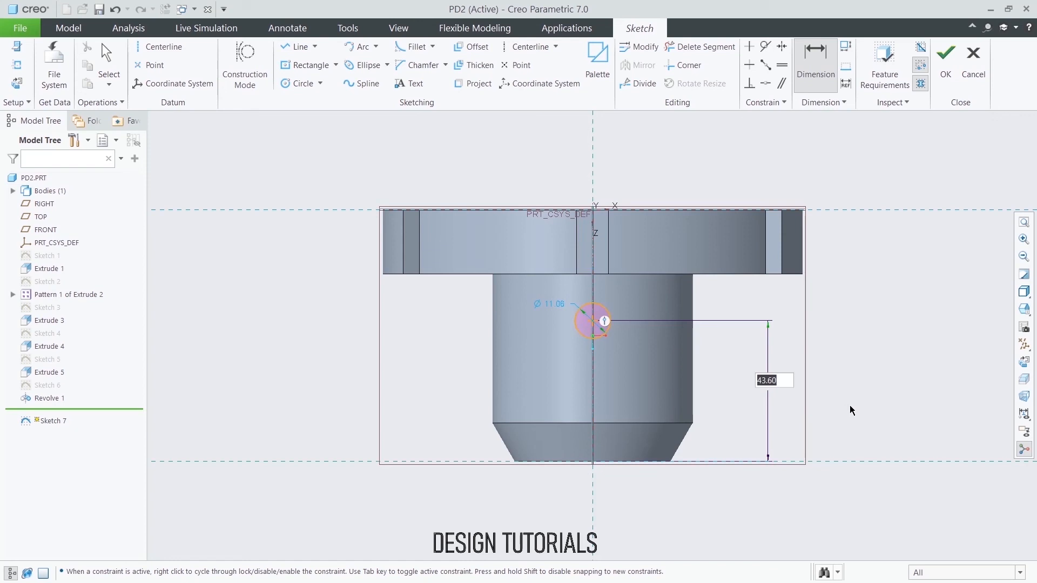
type("52")
key("Return")
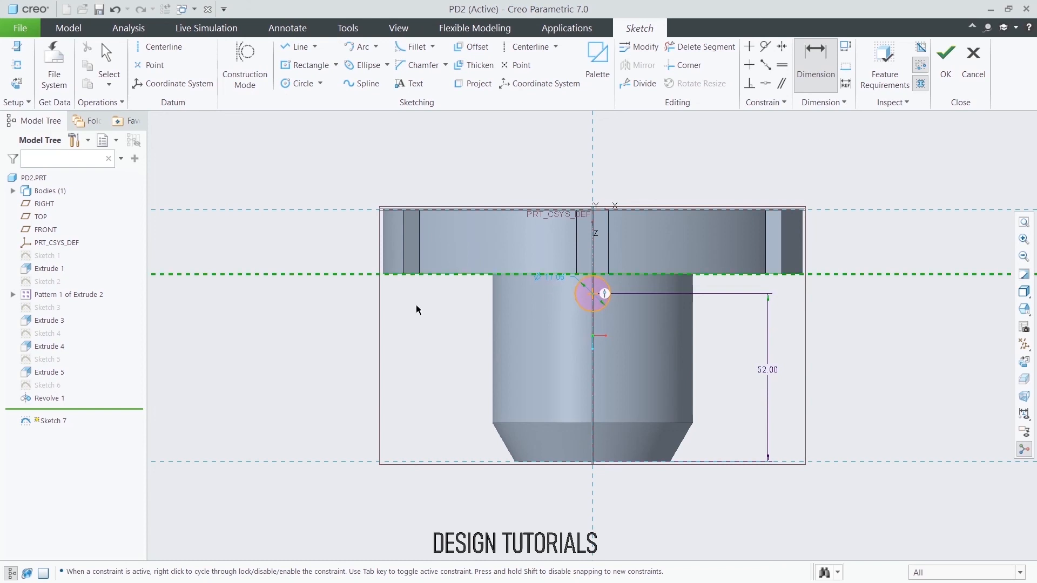
middle_click(349, 280)
middle_click(331, 297)
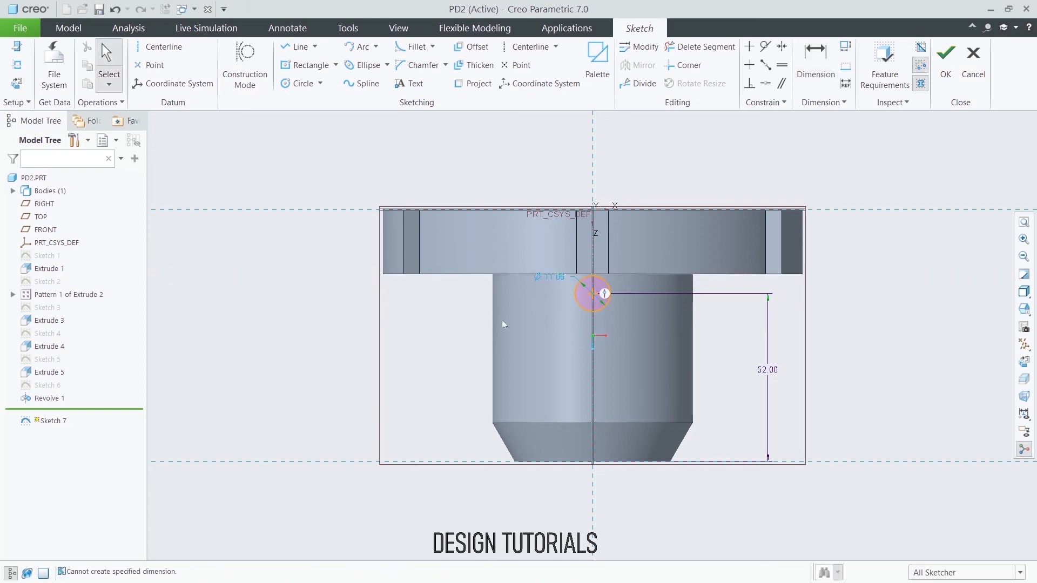
Set the circle's diameter to 6 and finish the sketch
double_click(549, 279)
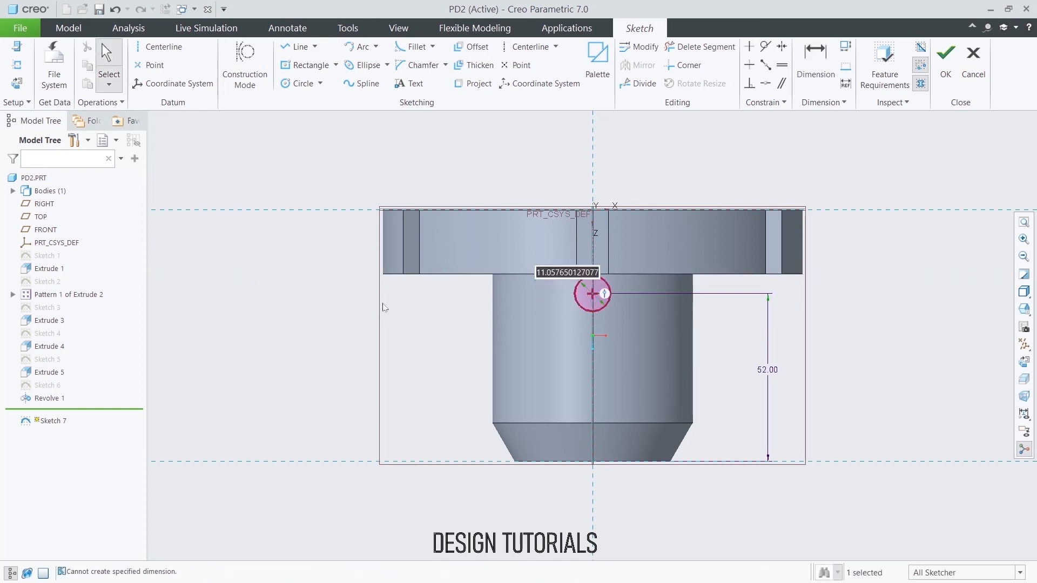
type("6")
key("Return")
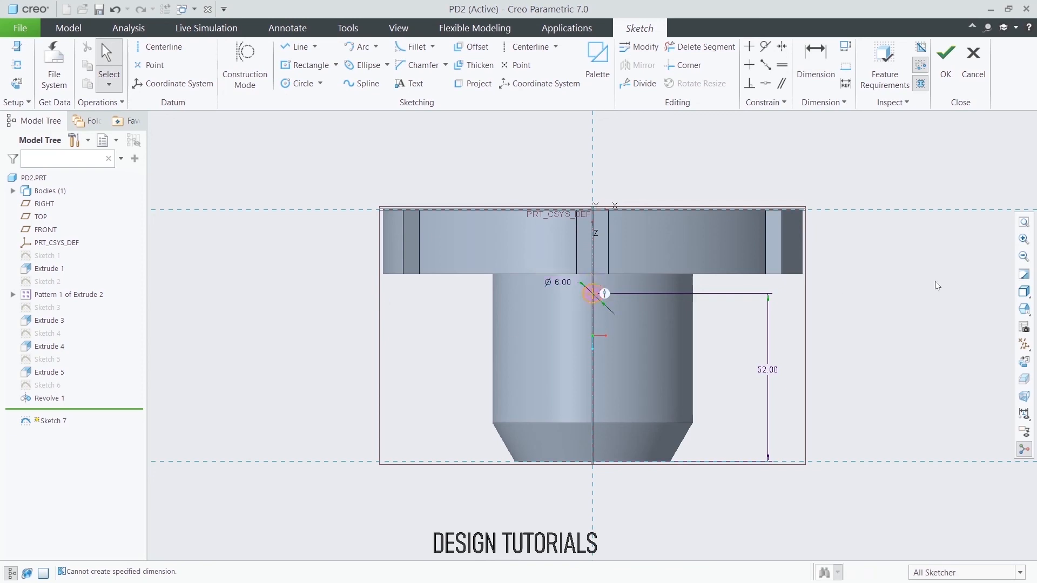
left_click(944, 70)
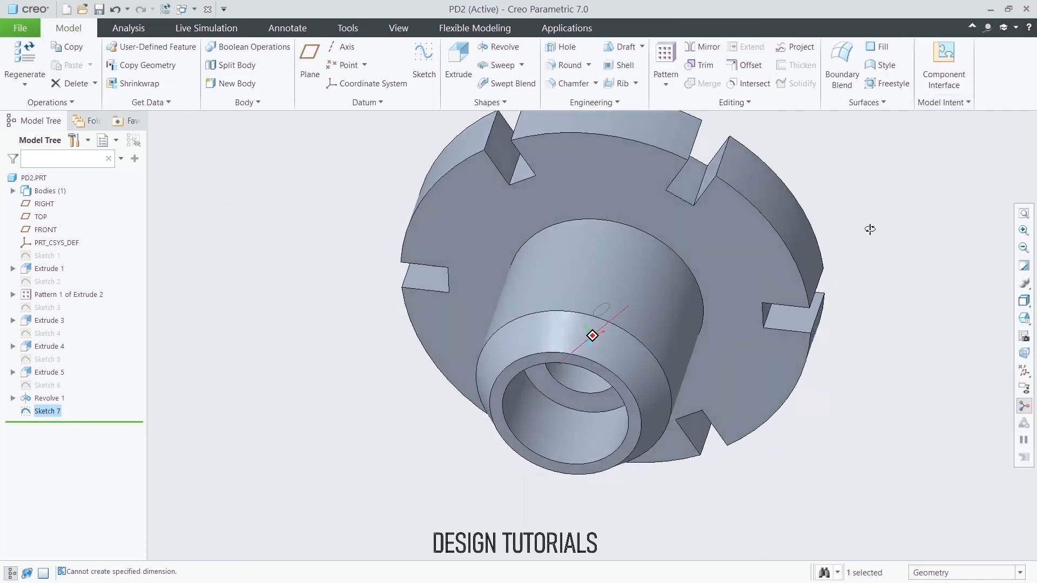
Extrude the 6-diameter circle as a solid symmetrically about the TOP plane to a total depth of about 149.4
middle_click_drag(854, 190, 867, 195)
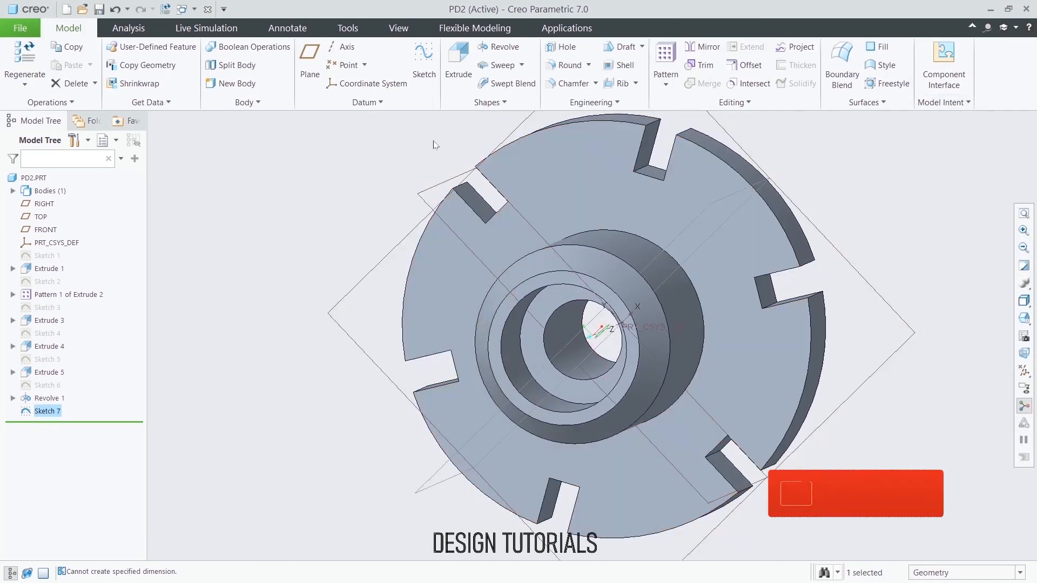
left_click(464, 63)
middle_click_drag(363, 164, 331, 180)
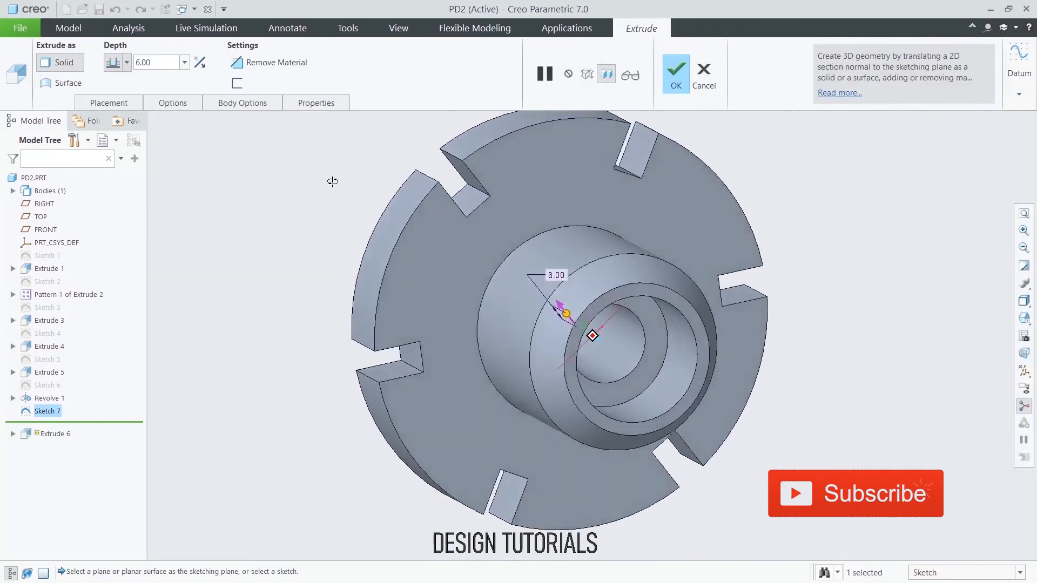
left_click(127, 62)
left_click(113, 103)
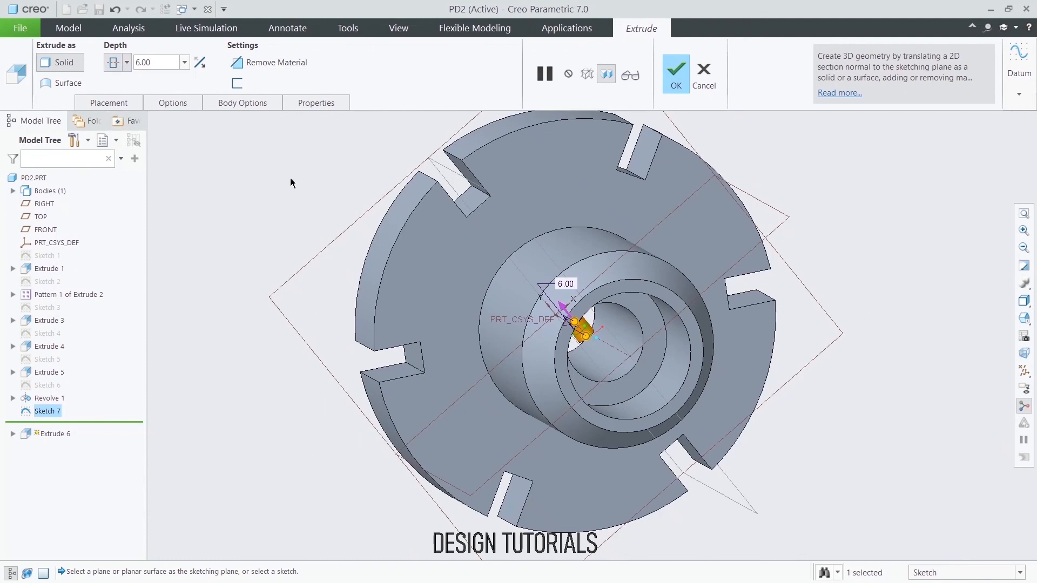
middle_click_drag(290, 182, 266, 164)
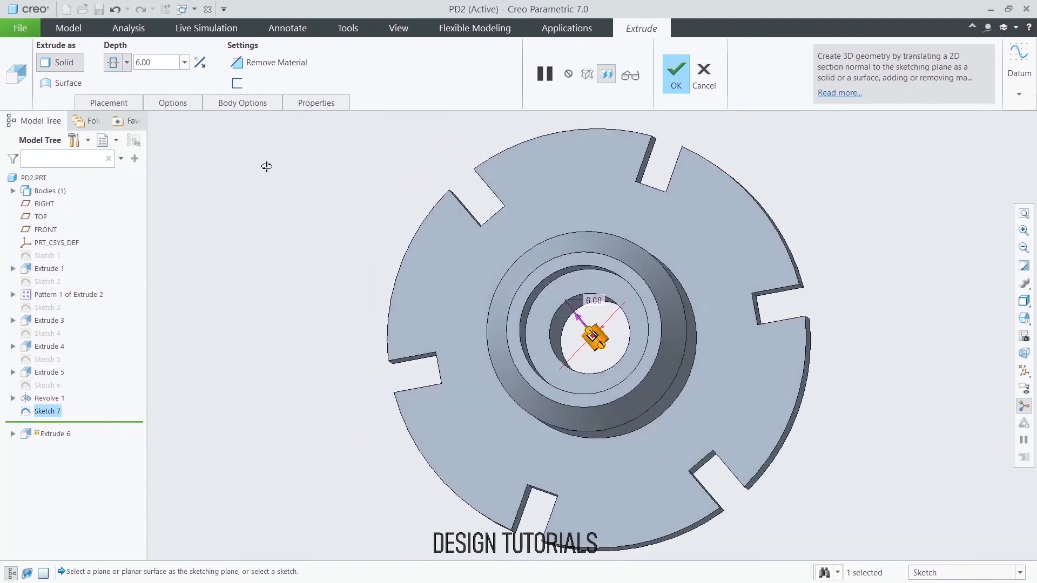
left_click(578, 318)
left_click_drag(588, 335, 445, 155)
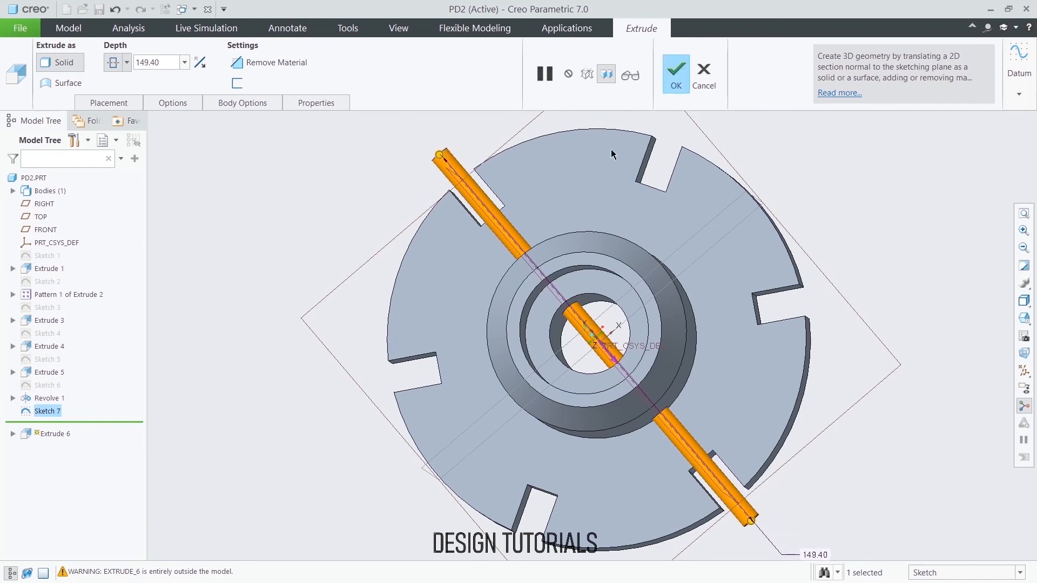
left_click(673, 86)
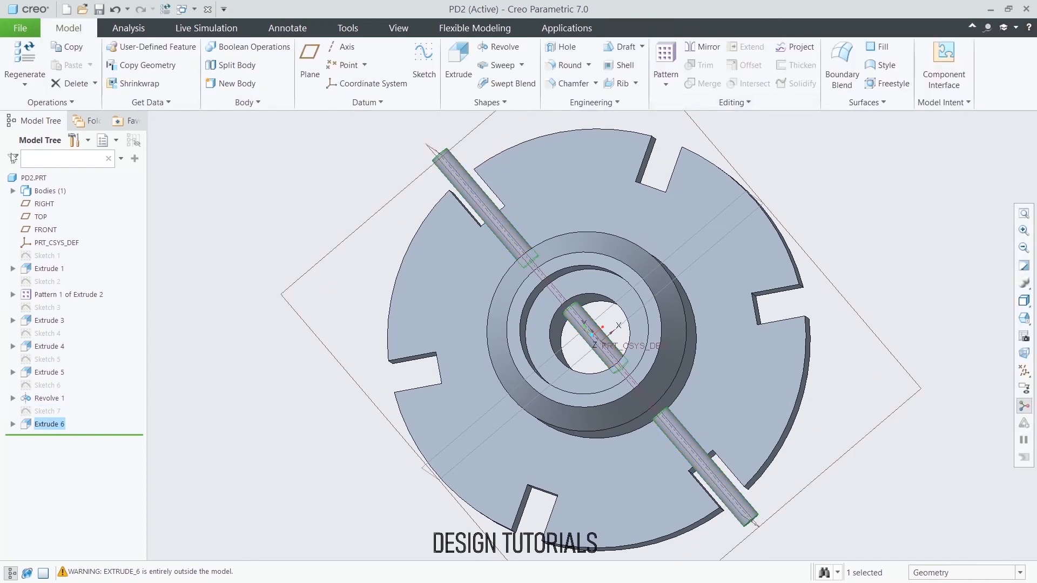
Redefine the 6-diameter symmetric extrusion through the hub so that it removes material instead of adding it
left_click(448, 70)
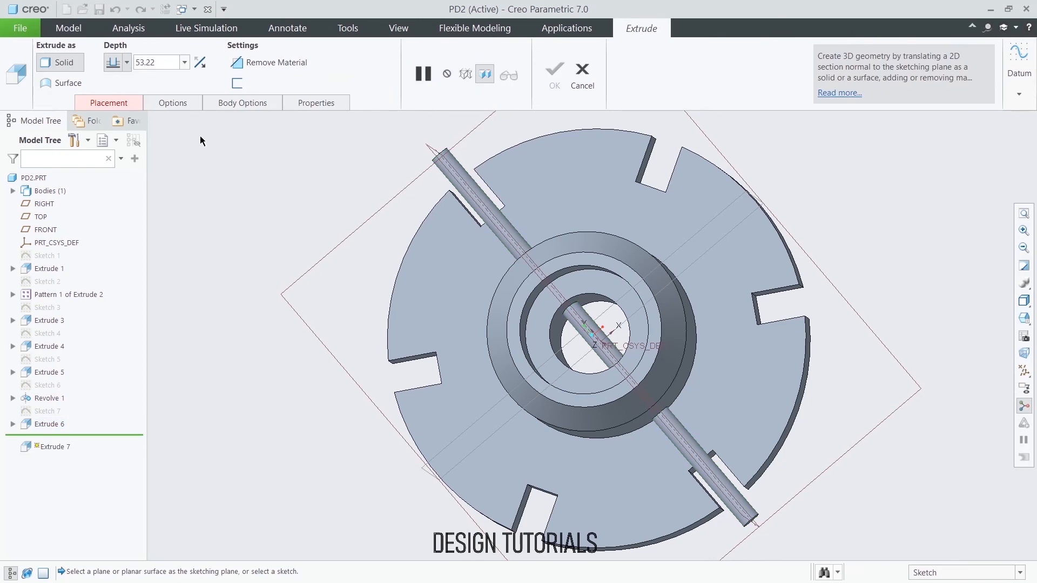
left_click(582, 75)
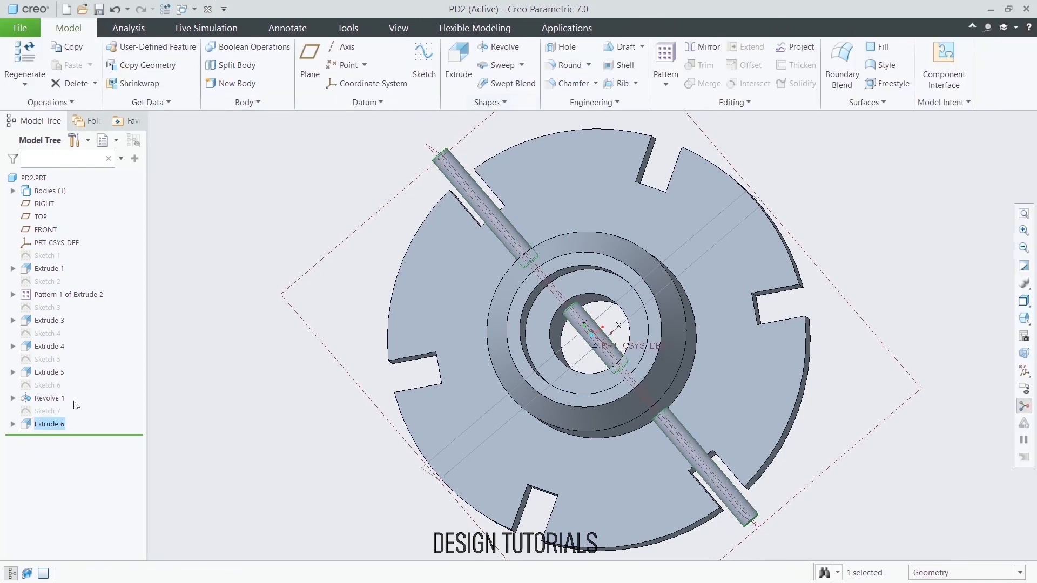
double_click(57, 426)
left_click(80, 350)
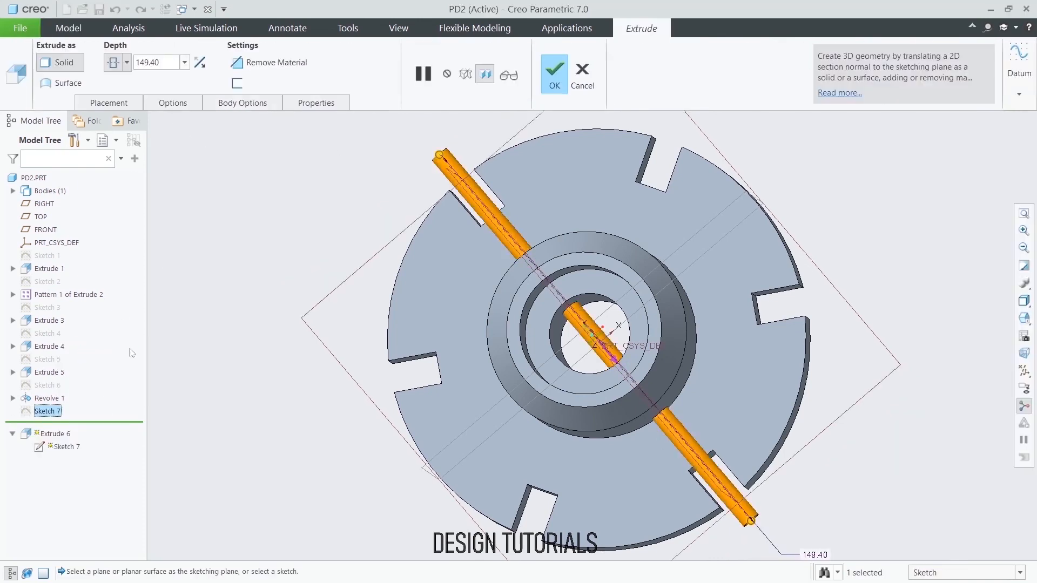
left_click(267, 63)
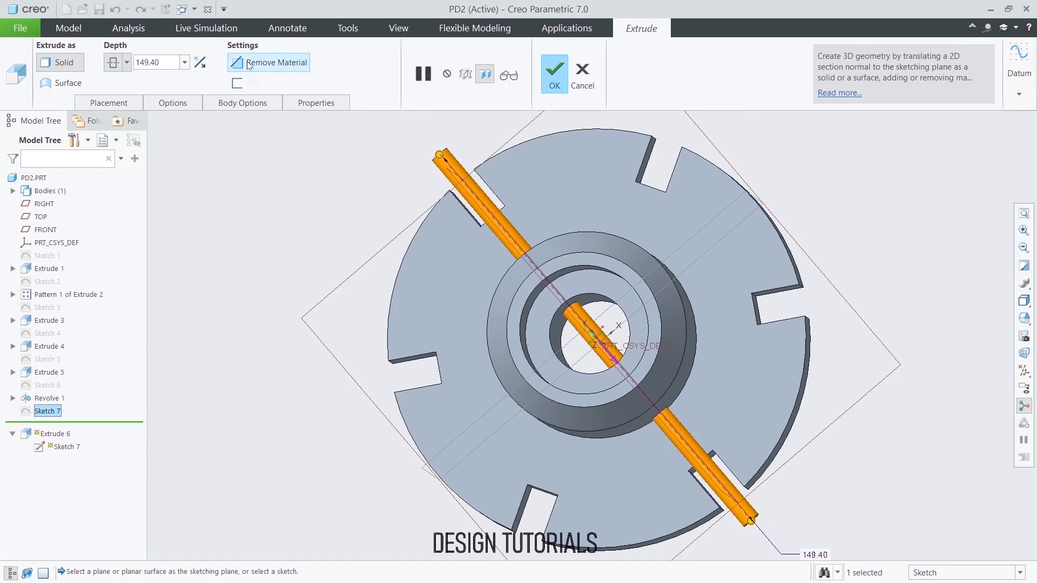
middle_click(382, 146)
left_click(335, 162)
middle_click_drag(335, 162, 371, 241)
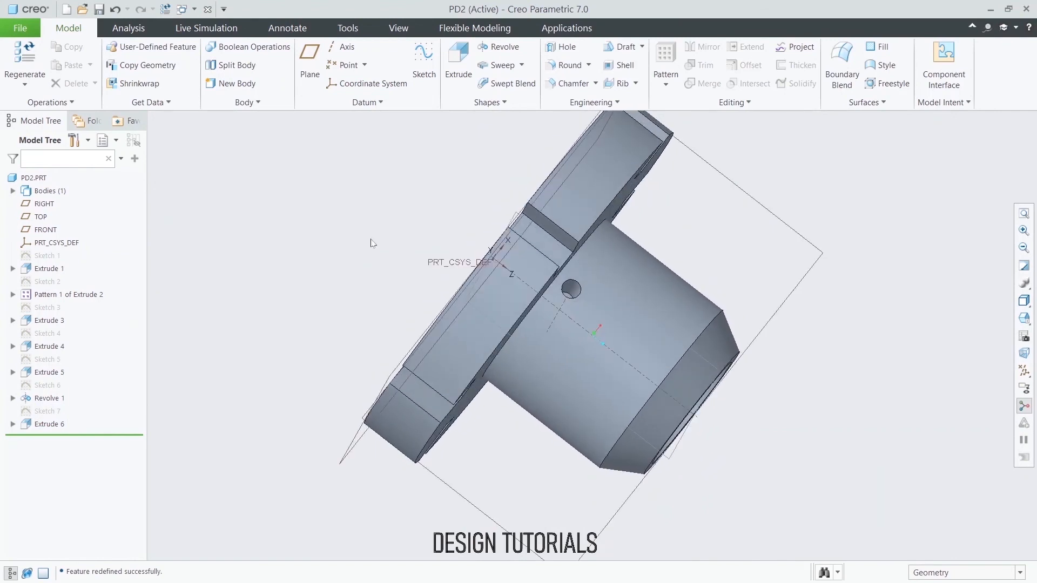
Turn off the display of datum planes, axes and the coordinate system so only the flange model is shown
middle_click_drag(495, 275, 423, 263)
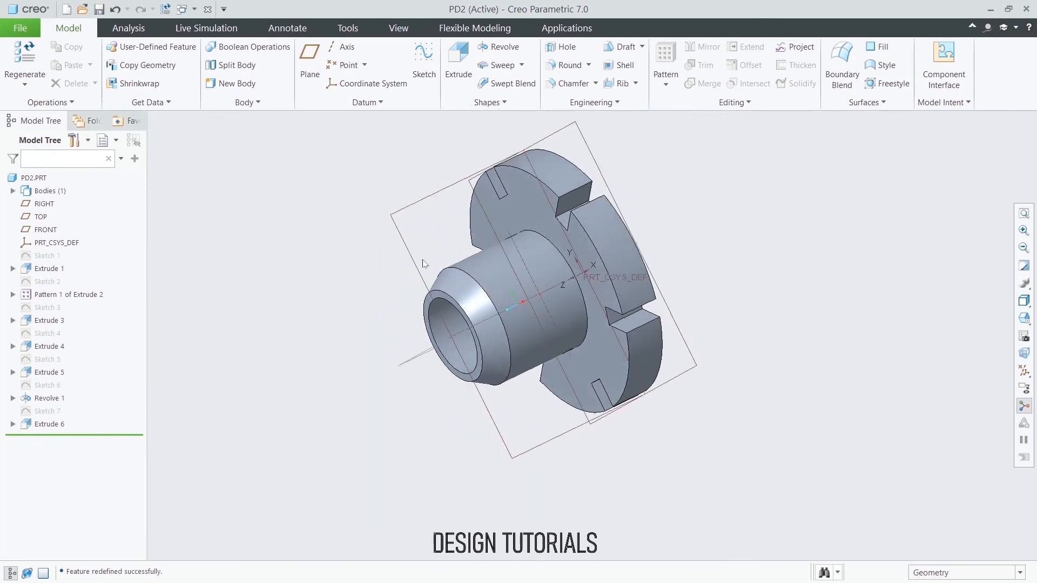
left_click(1025, 385)
left_click(985, 385)
mouse_move(714, 252)
middle_mouse_down()
mouse_move(754, 257)
mouse_move(768, 209)
mouse_move(820, 245)
mouse_move(857, 240)
mouse_move(803, 326)
mouse_move(754, 270)
mouse_move(799, 250)
mouse_move(738, 373)
mouse_move(847, 337)
mouse_move(761, 301)
mouse_move(696, 336)
middle_mouse_up()
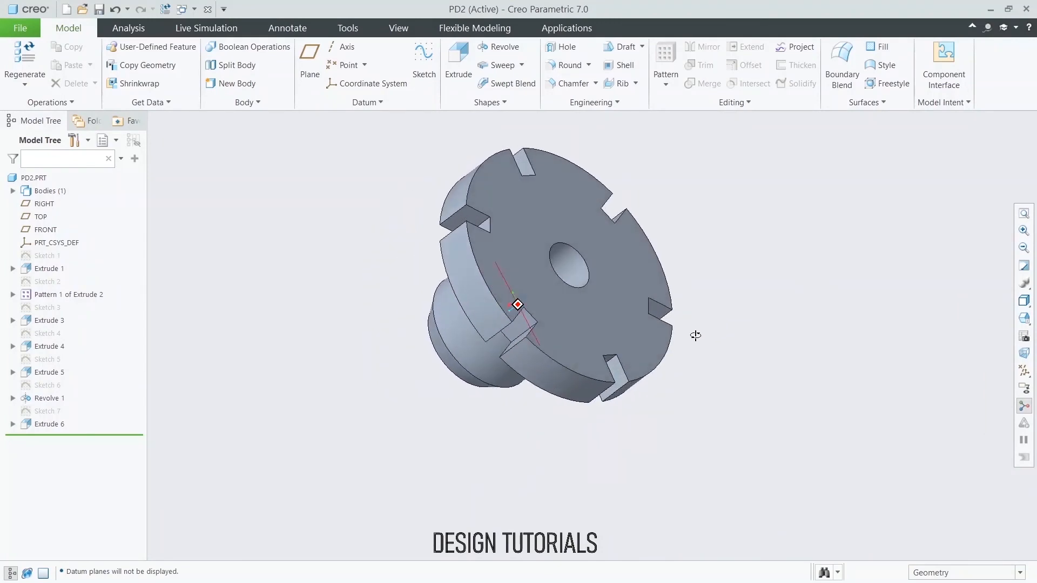